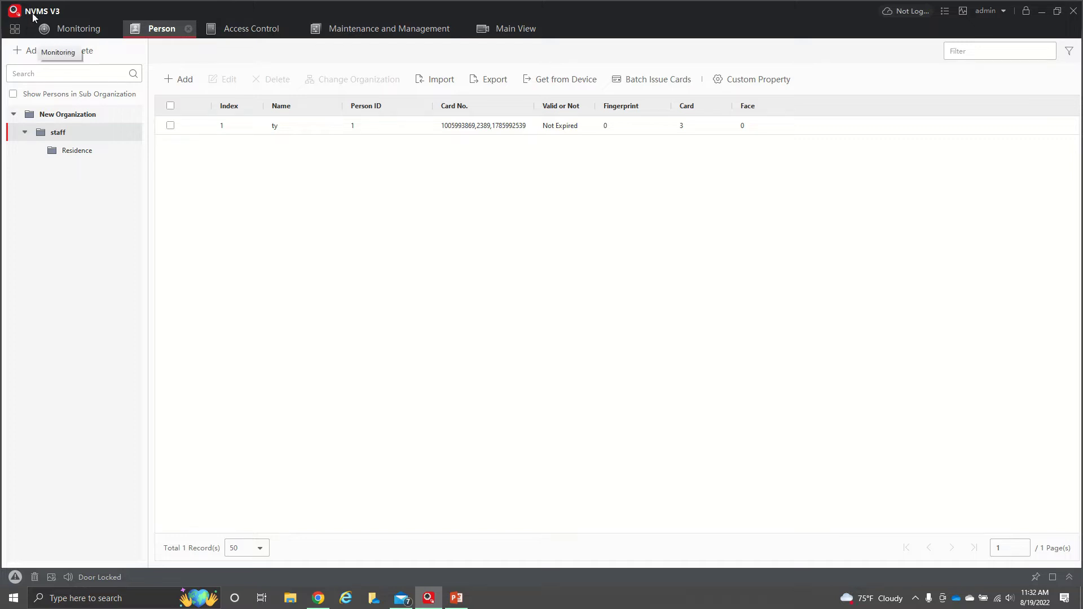
Leave the Person list and return to the NVMS V3 home page of modules
{"action": "left_click", "coordinate": [14, 29]}
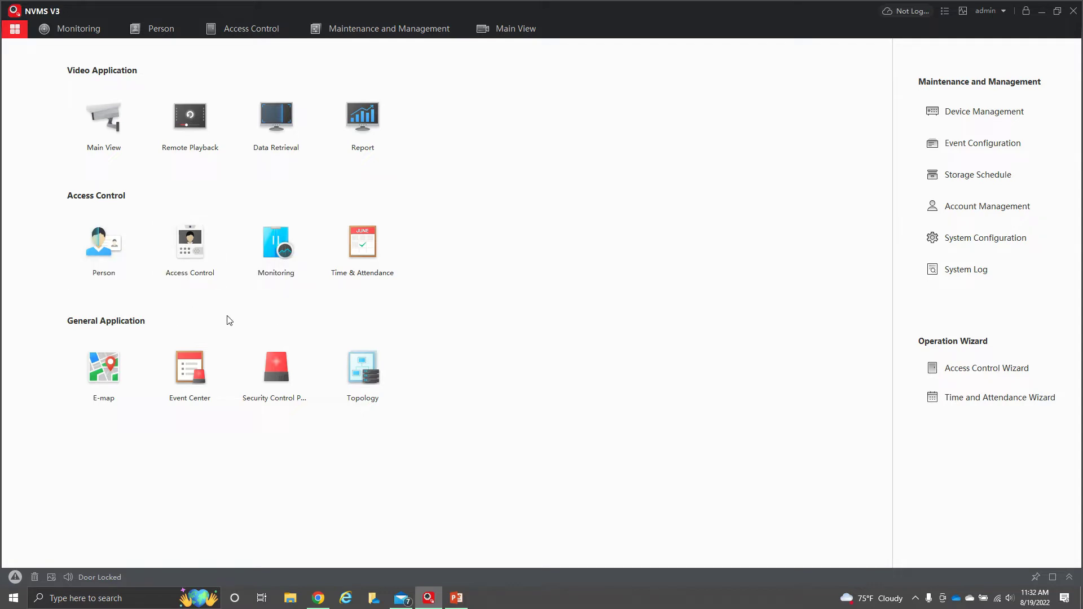
Open the Person module and select the staff organization in the tree
{"action": "left_click", "coordinate": [111, 267]}
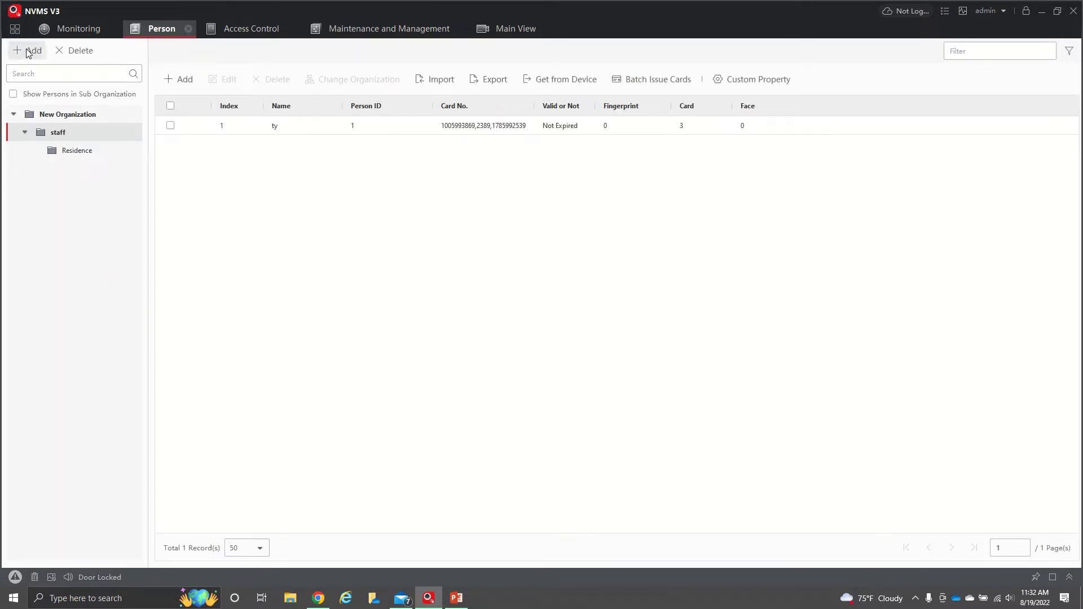
{"action": "left_click", "coordinate": [65, 152]}
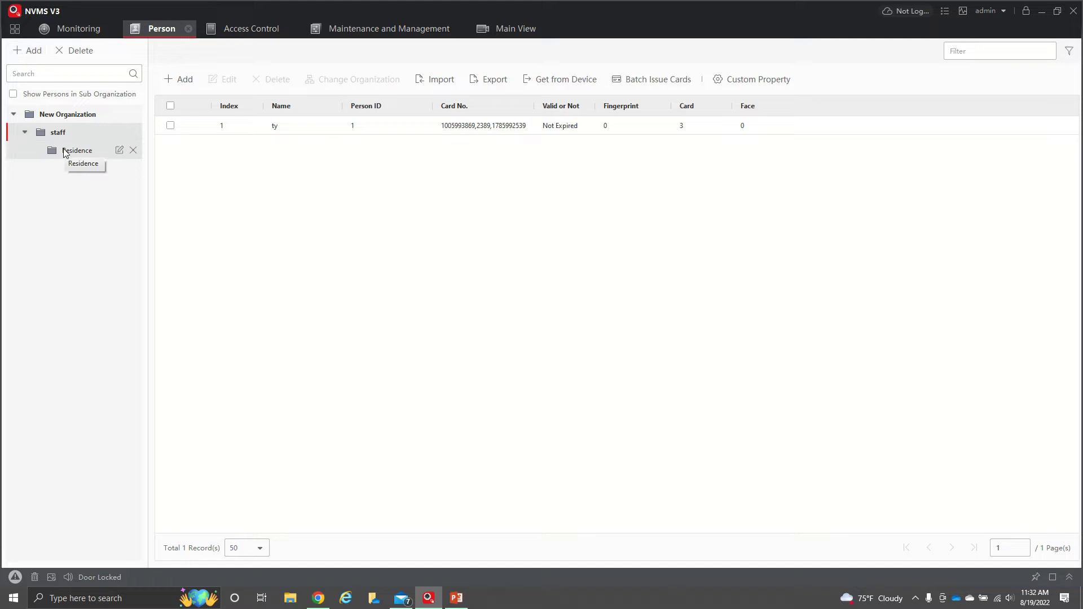
{"action": "left_click", "coordinate": [66, 137]}
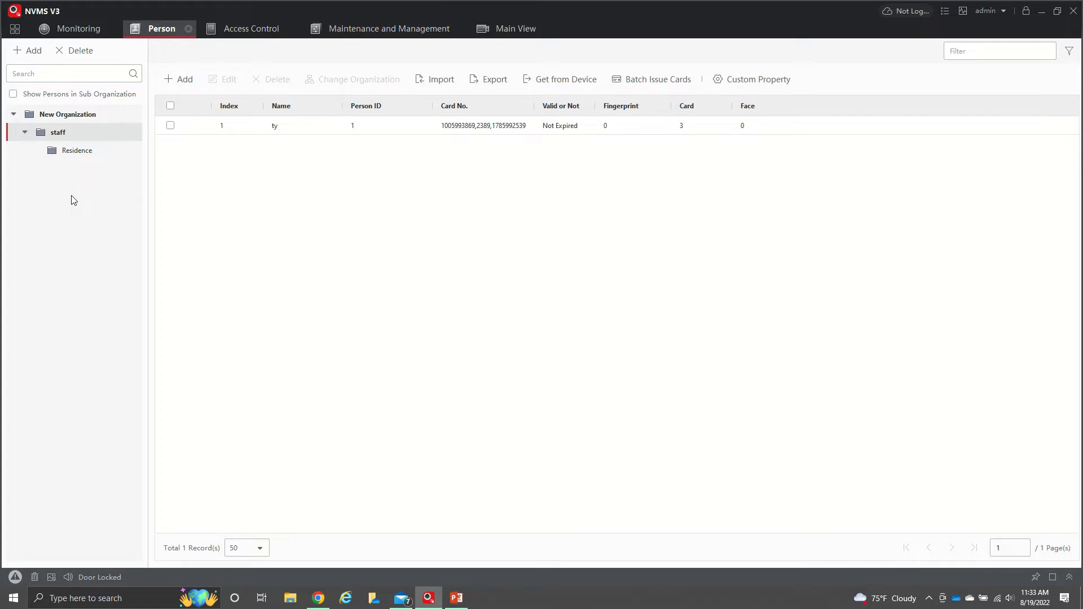
{"action": "mouse_move", "coordinate": [73, 141]}
Start a new person record named test
{"action": "left_click", "coordinate": [186, 80]}
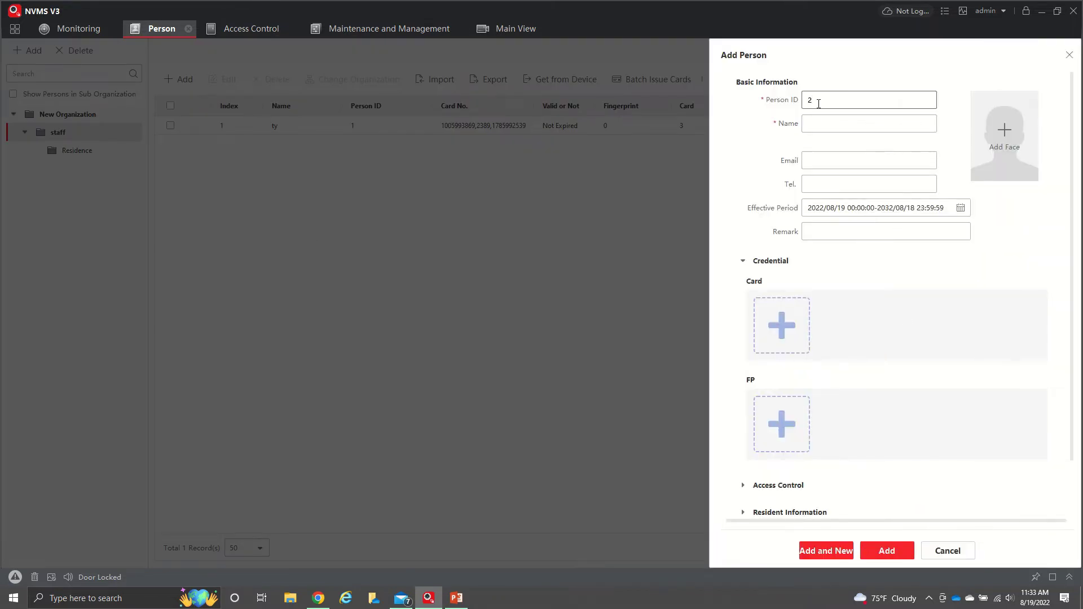
{"action": "left_click", "coordinate": [847, 125]}
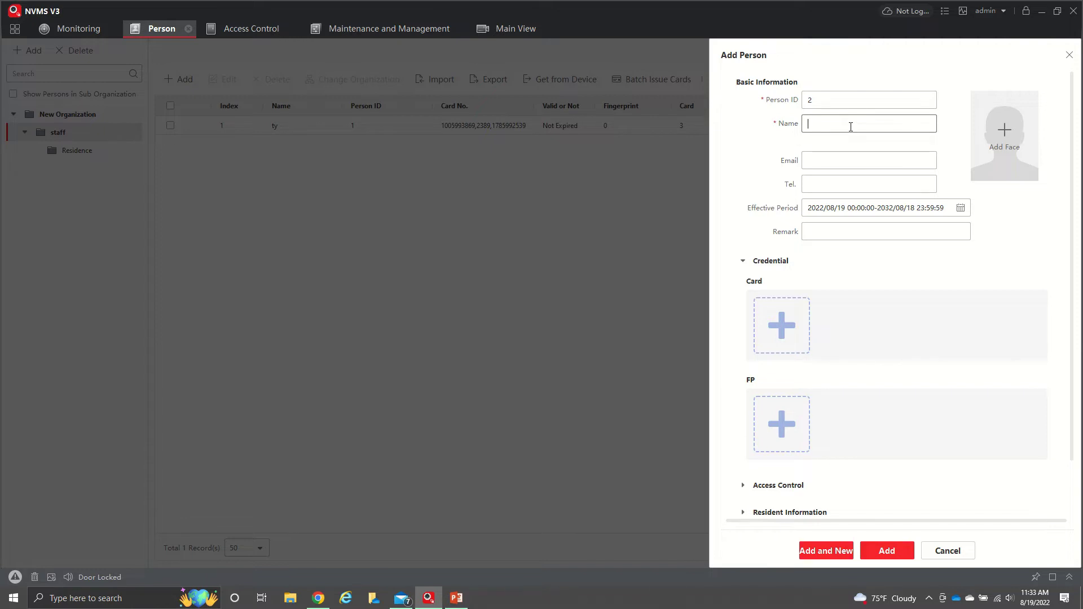
{"action": "type", "text": "test"}
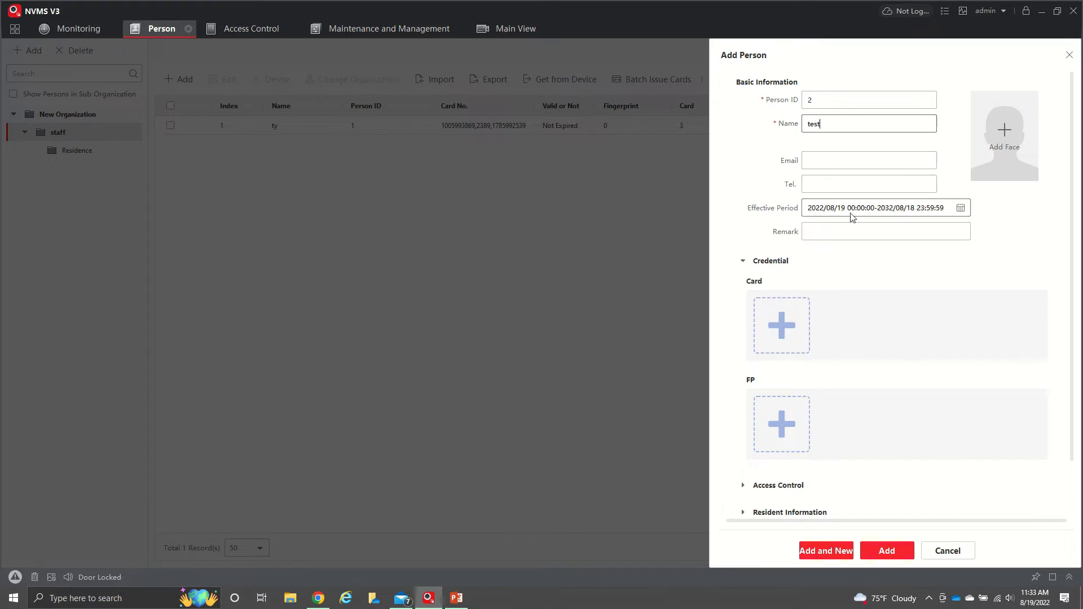
{"action": "scroll", "coordinate": [935, 262], "scroll_direction": "down", "scroll_amount": 2}
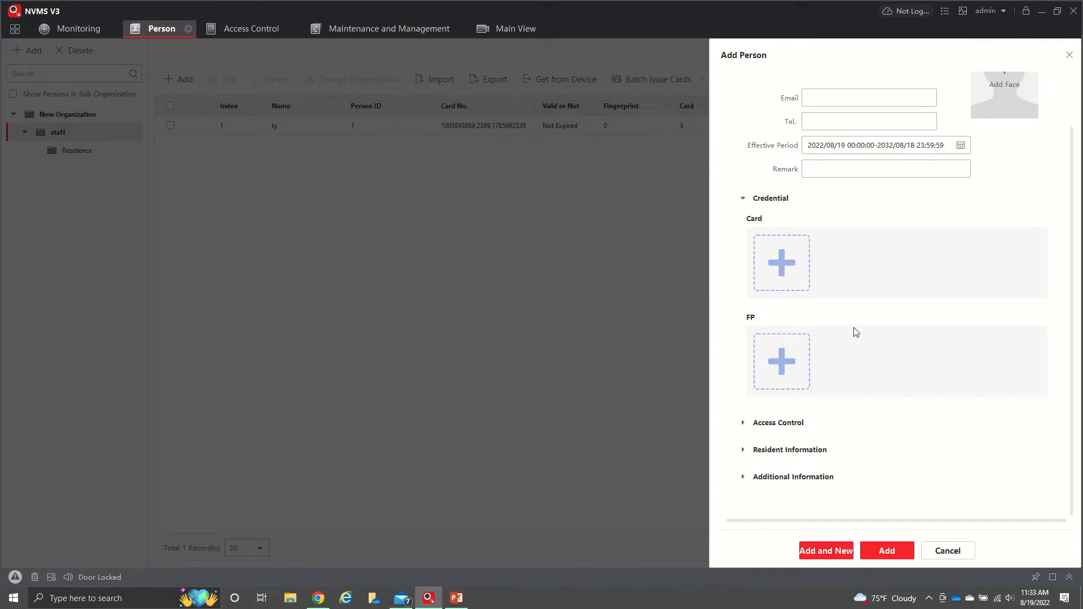
Expand the Access Control, Resident Information and Additional Information sections of the form
{"action": "left_click", "coordinate": [744, 424]}
{"action": "scroll", "coordinate": [772, 418], "scroll_direction": "down", "scroll_amount": 3}
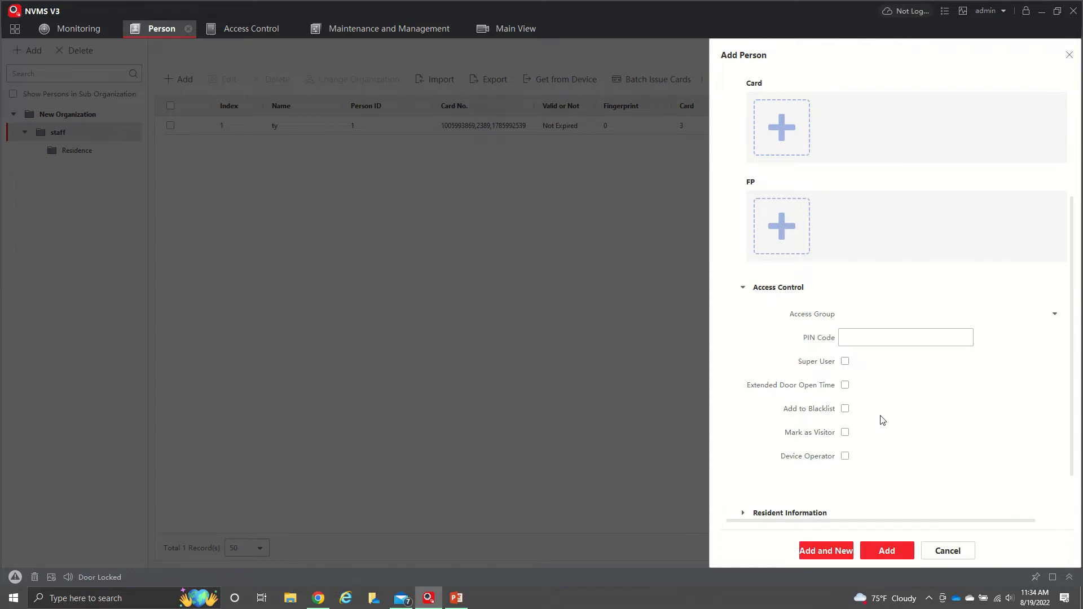
{"action": "scroll", "coordinate": [882, 421], "scroll_direction": "up", "scroll_amount": 1}
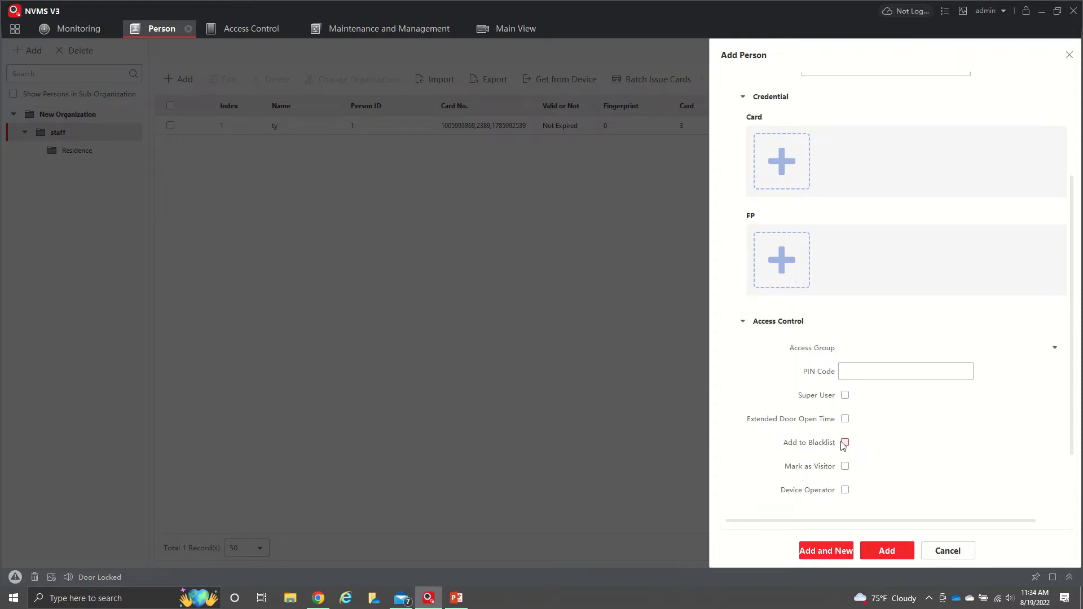
{"action": "scroll", "coordinate": [844, 445], "scroll_direction": "down", "scroll_amount": 2}
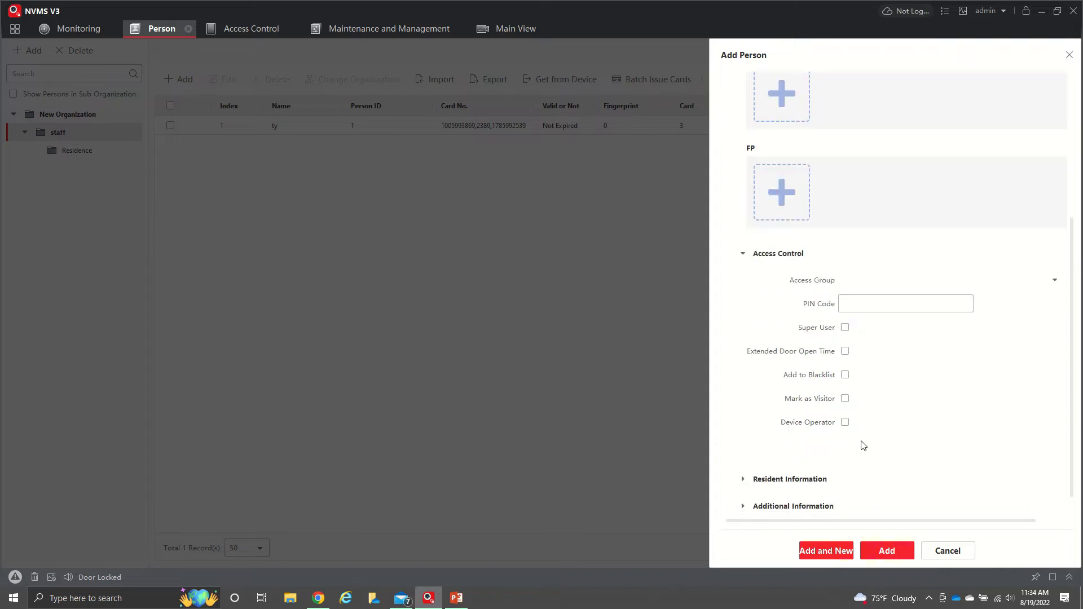
{"action": "left_click", "coordinate": [744, 450]}
{"action": "scroll", "coordinate": [745, 450], "scroll_direction": "down", "scroll_amount": 2}
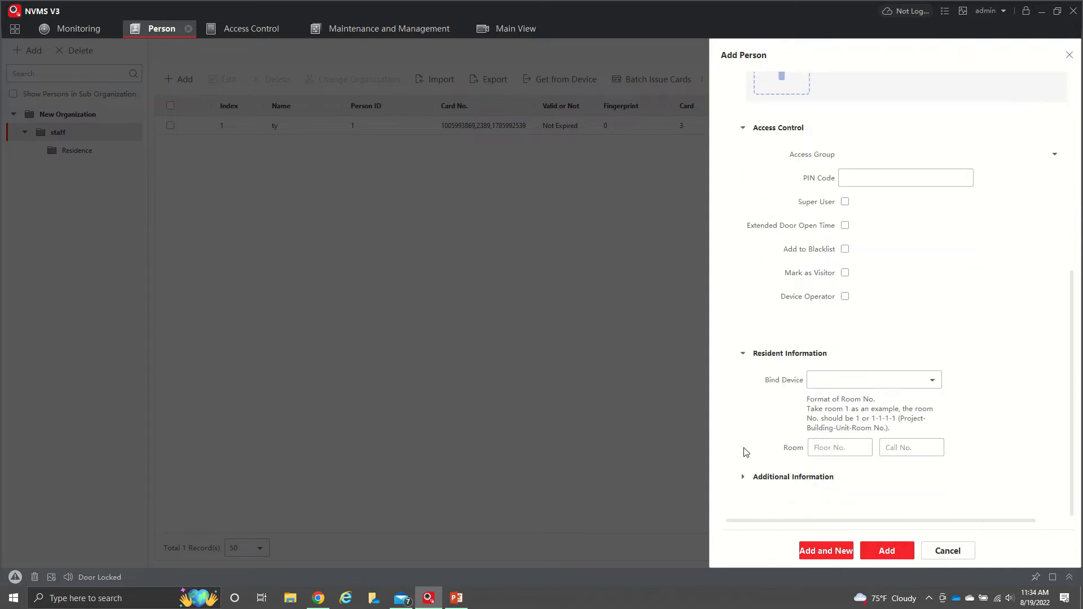
{"action": "left_click", "coordinate": [743, 478]}
{"action": "scroll", "coordinate": [744, 470], "scroll_direction": "down", "scroll_amount": 3}
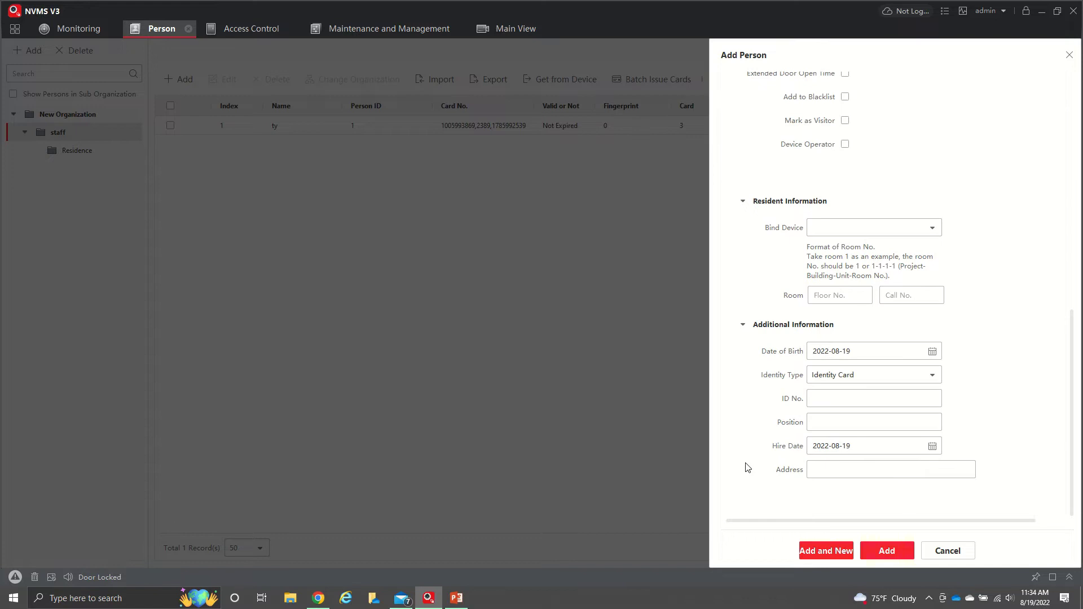
{"action": "scroll", "coordinate": [747, 467], "scroll_direction": "up", "scroll_amount": 9}
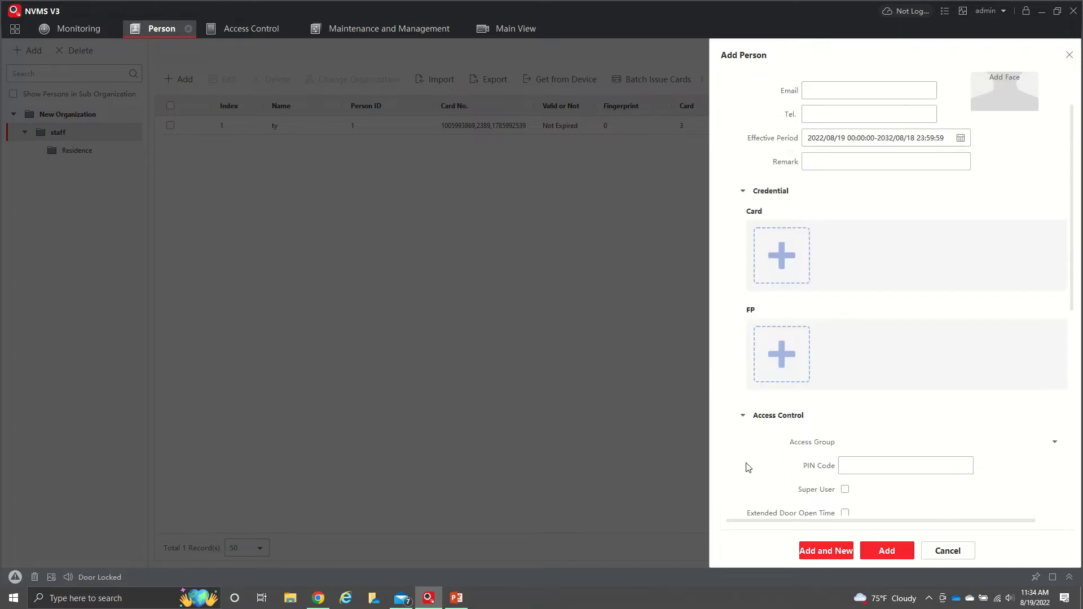
Add a Normal Card credential with card number 5555 to the person
{"action": "left_click", "coordinate": [781, 263]}
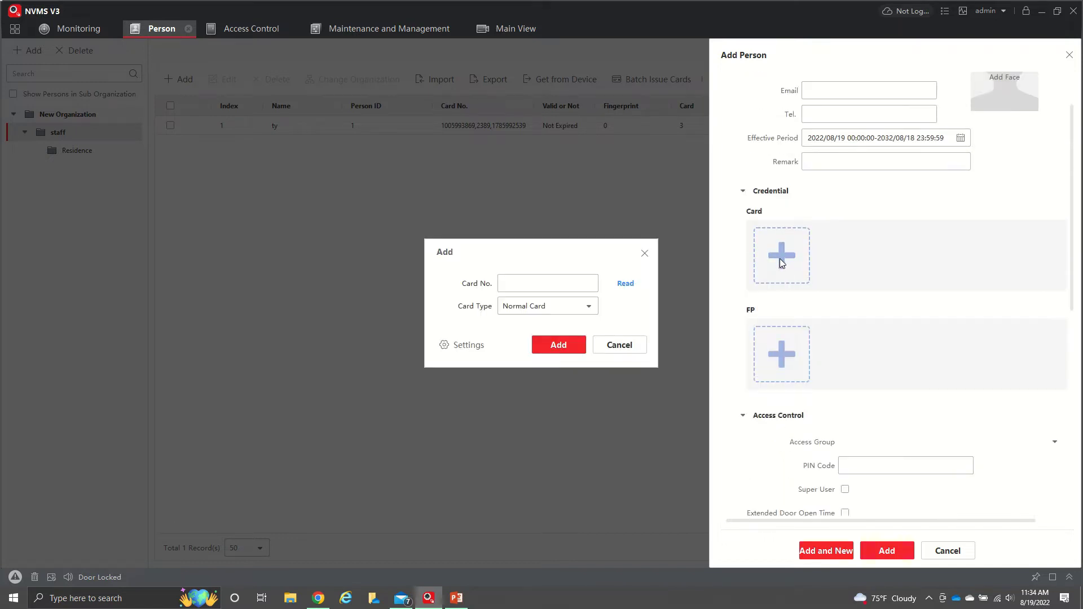
{"action": "left_click", "coordinate": [597, 285]}
{"action": "left_click", "coordinate": [630, 288]}
{"action": "double_click", "coordinate": [545, 285]}
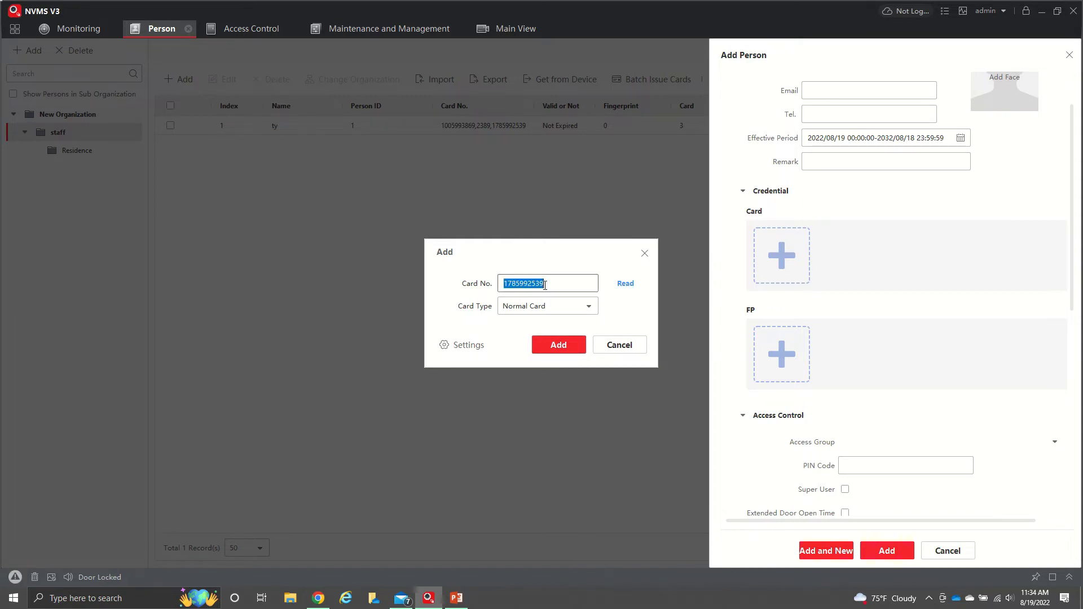
{"action": "type", "text": "5555"}
{"action": "left_click", "coordinate": [580, 344]}
{"action": "mouse_move", "coordinate": [824, 279]}
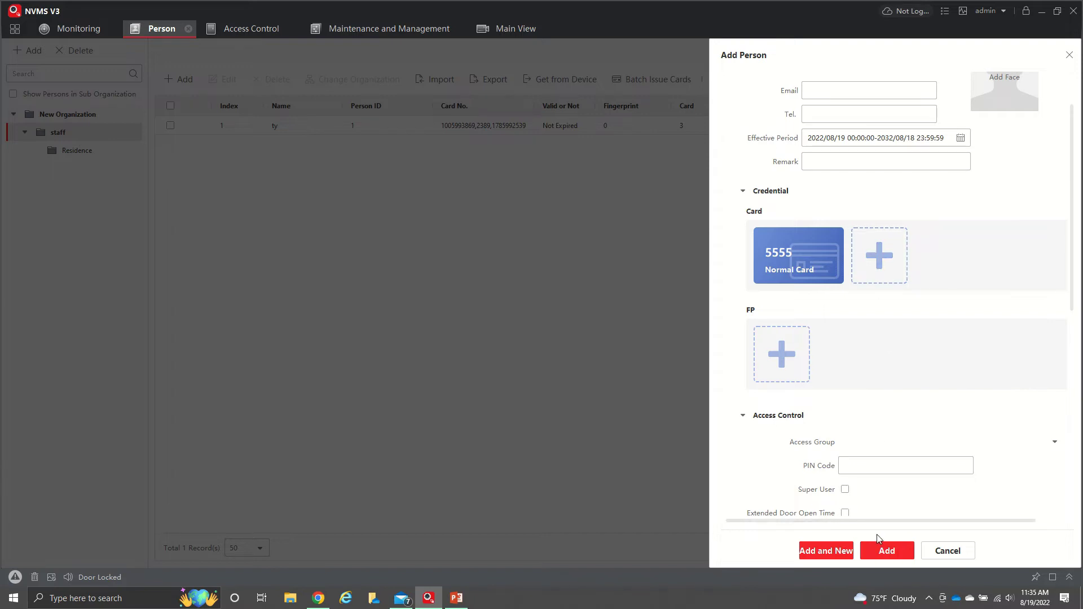
Save person test with card 5555, then open Access Control's schedule templates
{"action": "left_click", "coordinate": [886, 551]}
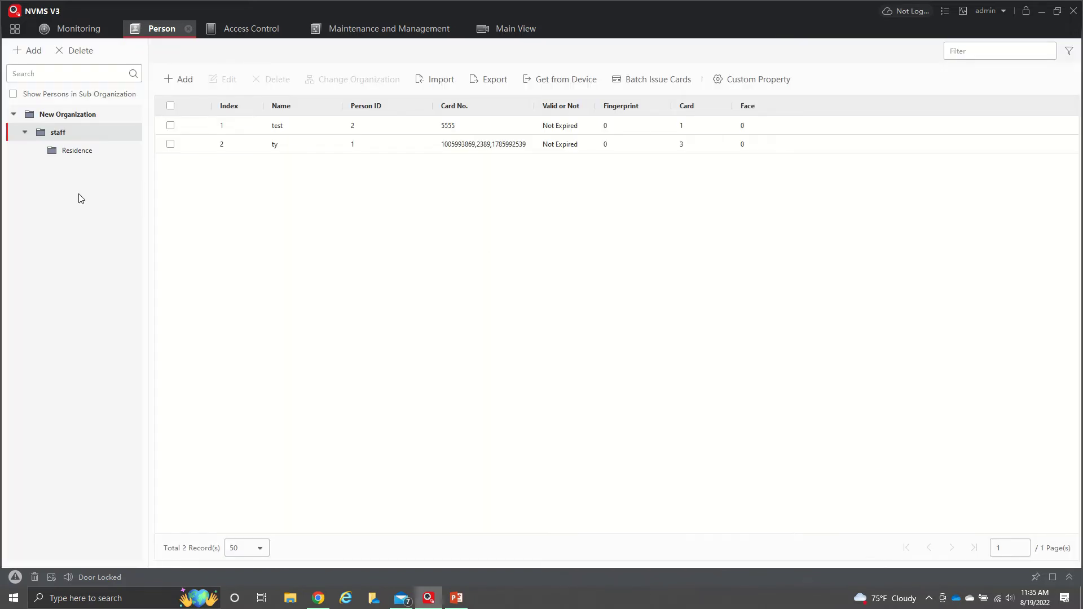
{"action": "left_click", "coordinate": [14, 29]}
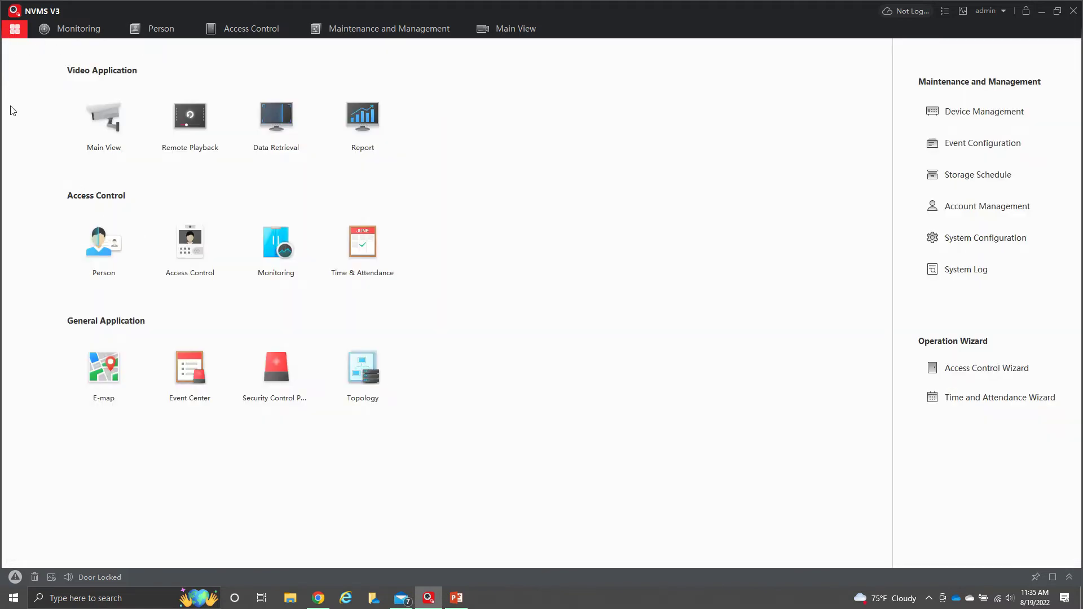
{"action": "left_click", "coordinate": [212, 279]}
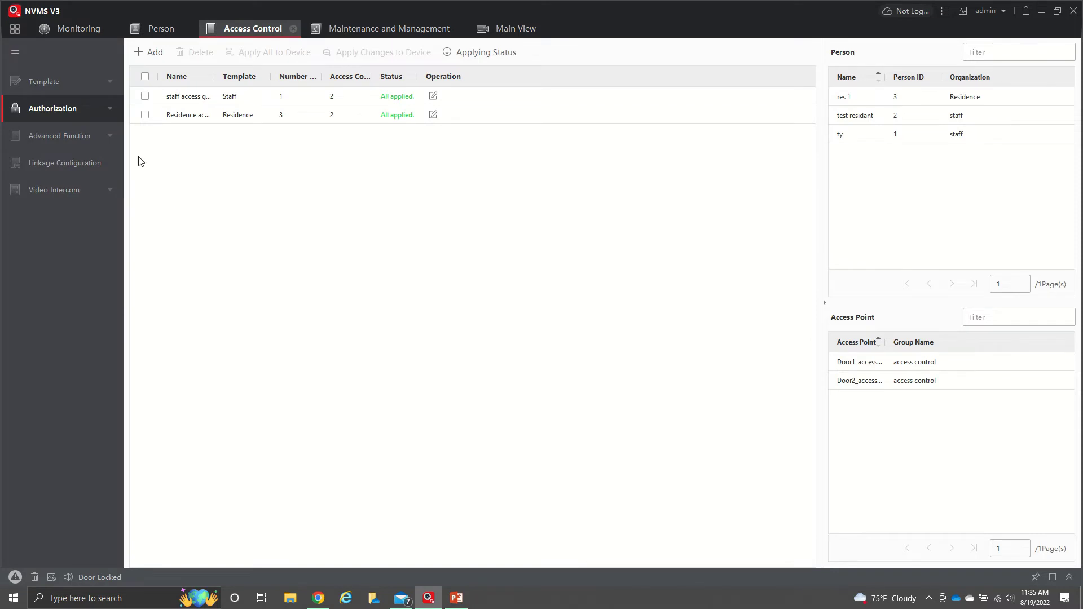
{"action": "left_click", "coordinate": [103, 82]}
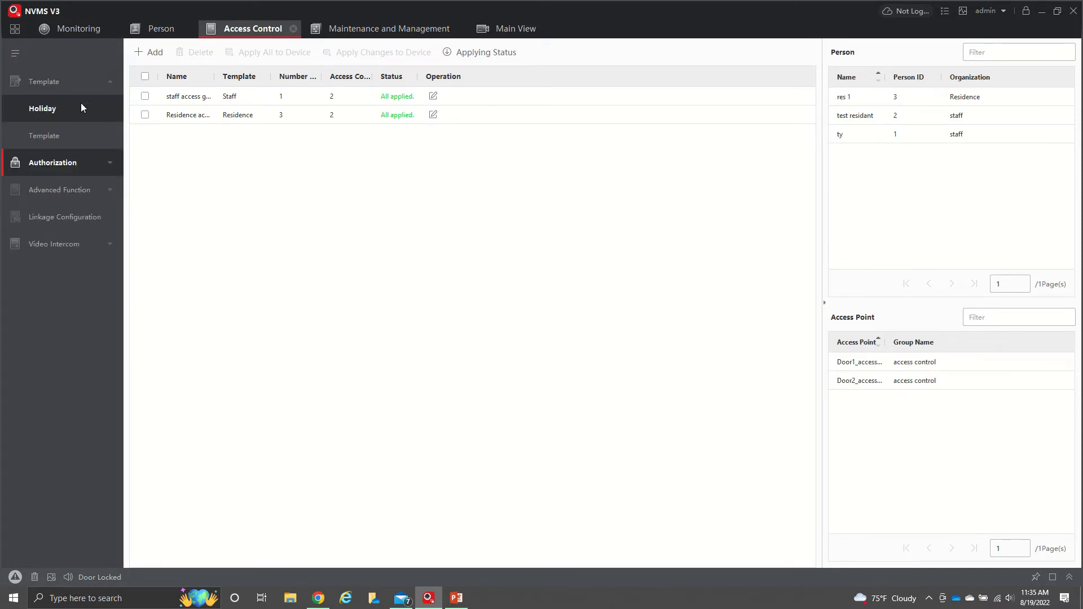
{"action": "left_click", "coordinate": [74, 137]}
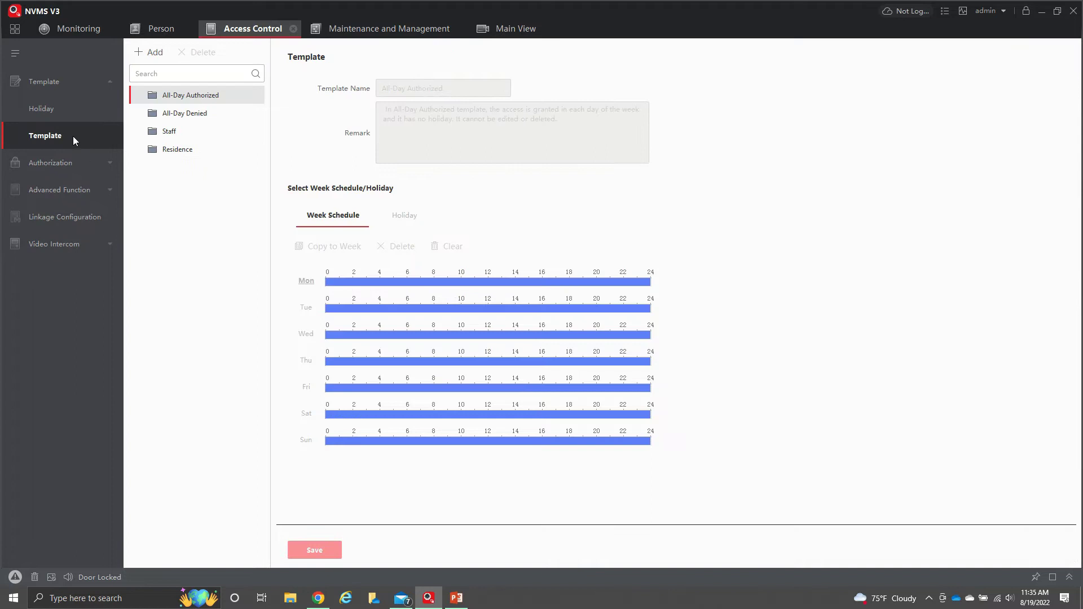
Draft New Template 1 with Monday 2–10:30 access copied to all days, plus extra periods
{"action": "left_click", "coordinate": [151, 52]}
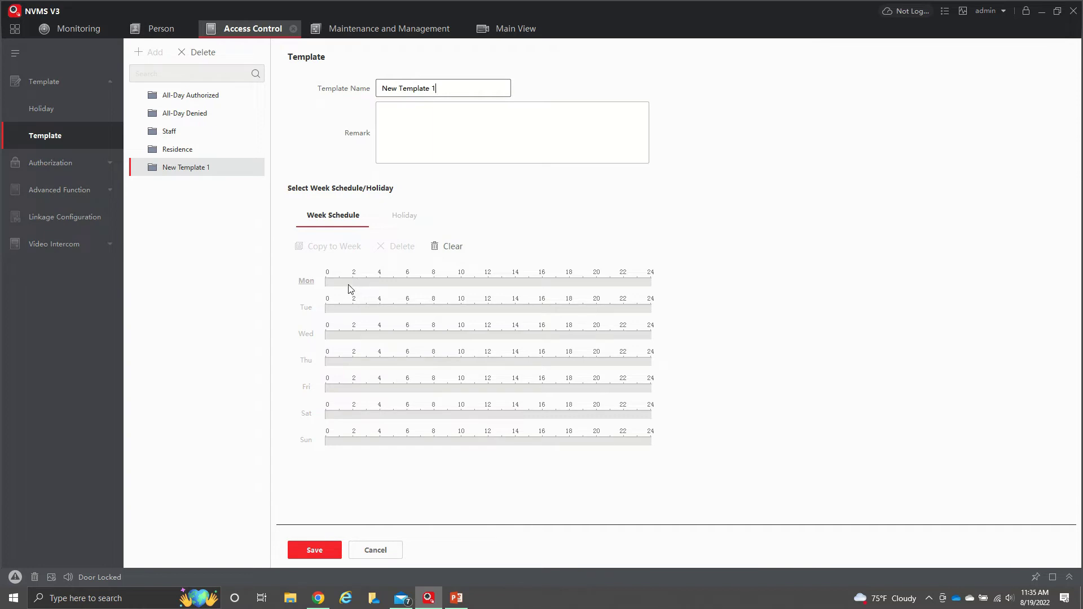
{"action": "left_click_drag", "start_coordinate": [353, 283], "coordinate": [466, 283]}
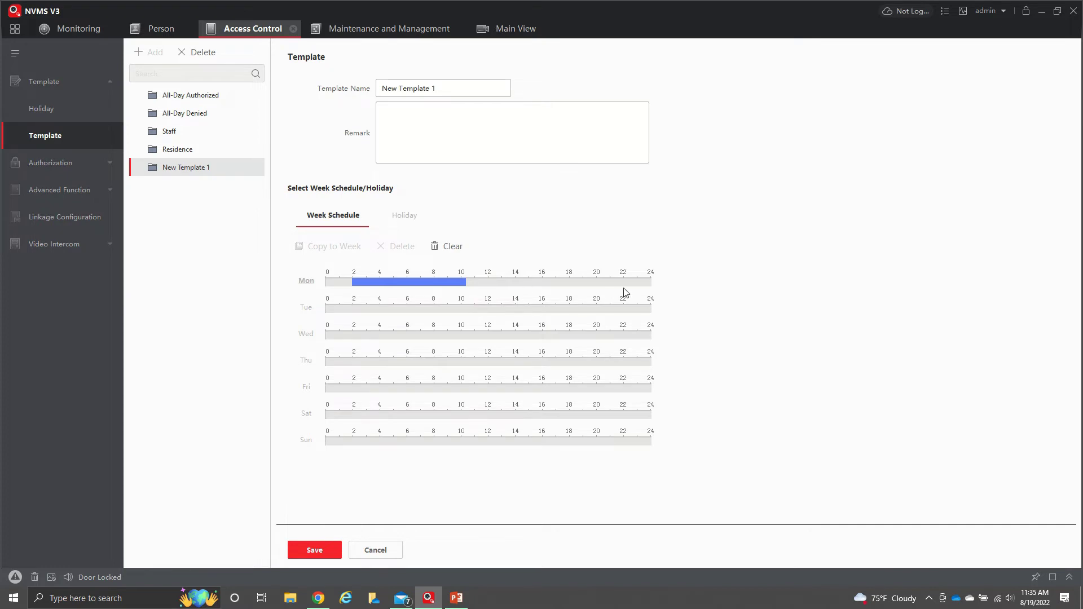
{"action": "left_click", "coordinate": [354, 308]}
{"action": "left_click_drag", "start_coordinate": [362, 314], "coordinate": [419, 309]}
{"action": "left_click", "coordinate": [412, 282]}
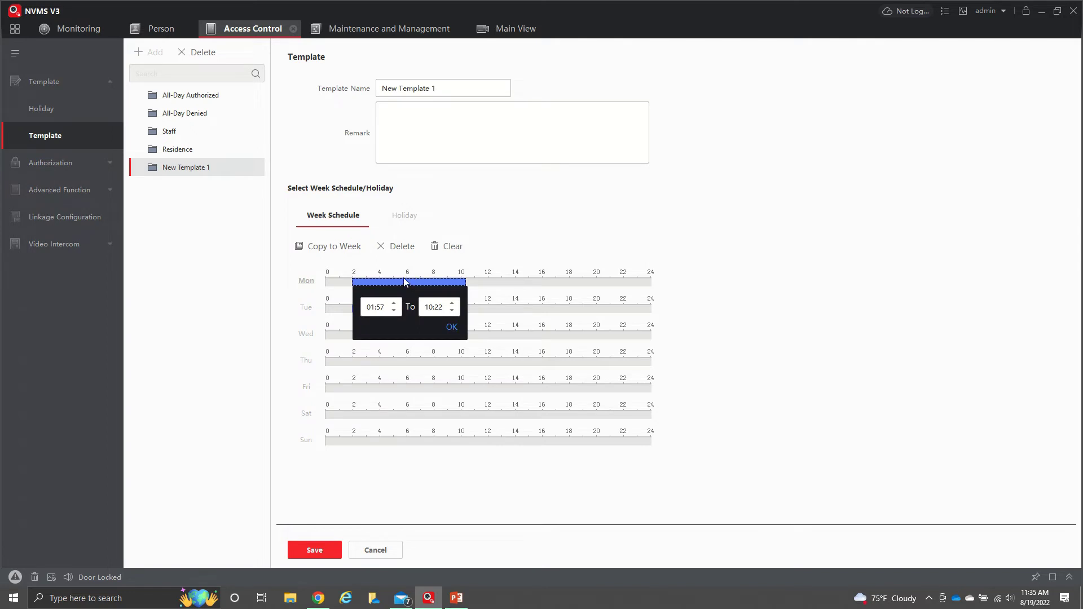
{"action": "left_click", "coordinate": [314, 246]}
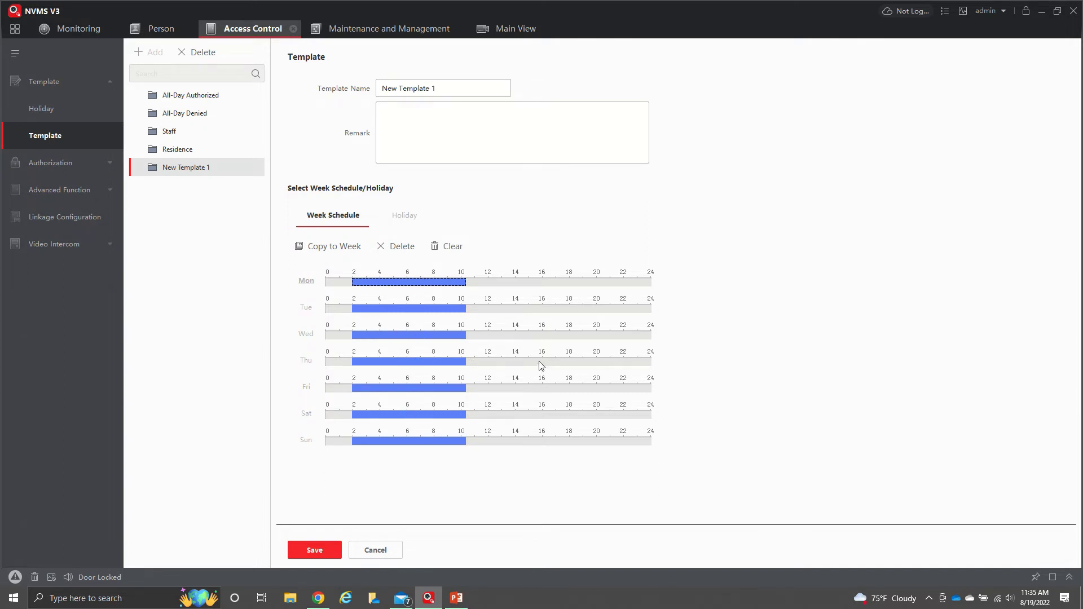
{"action": "mouse_move", "coordinate": [540, 364]}
{"action": "left_mouse_down"}
{"action": "mouse_move", "coordinate": [610, 364]}
{"action": "mouse_move", "coordinate": [609, 336]}
{"action": "mouse_move", "coordinate": [622, 337]}
{"action": "mouse_move", "coordinate": [614, 306]}
{"action": "mouse_move", "coordinate": [669, 311]}
{"action": "left_mouse_up"}
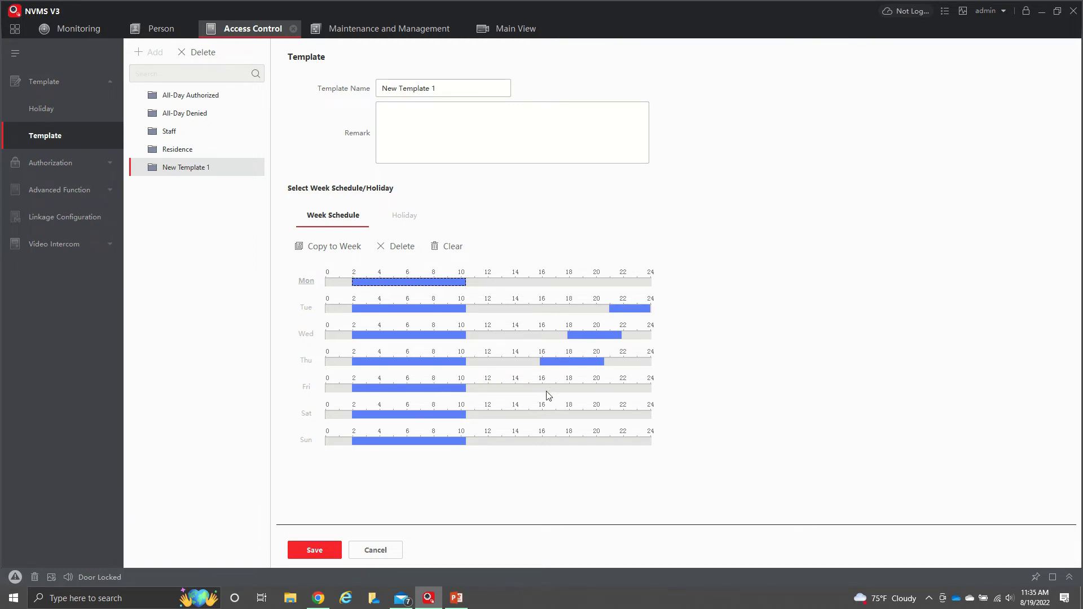
{"action": "mouse_move", "coordinate": [499, 388]}
{"action": "left_mouse_down"}
{"action": "mouse_move", "coordinate": [509, 388]}
{"action": "mouse_move", "coordinate": [507, 362]}
{"action": "left_mouse_up"}
Edit Thursday's first period in New Template 1 to end near 9
{"action": "left_click", "coordinate": [457, 360]}
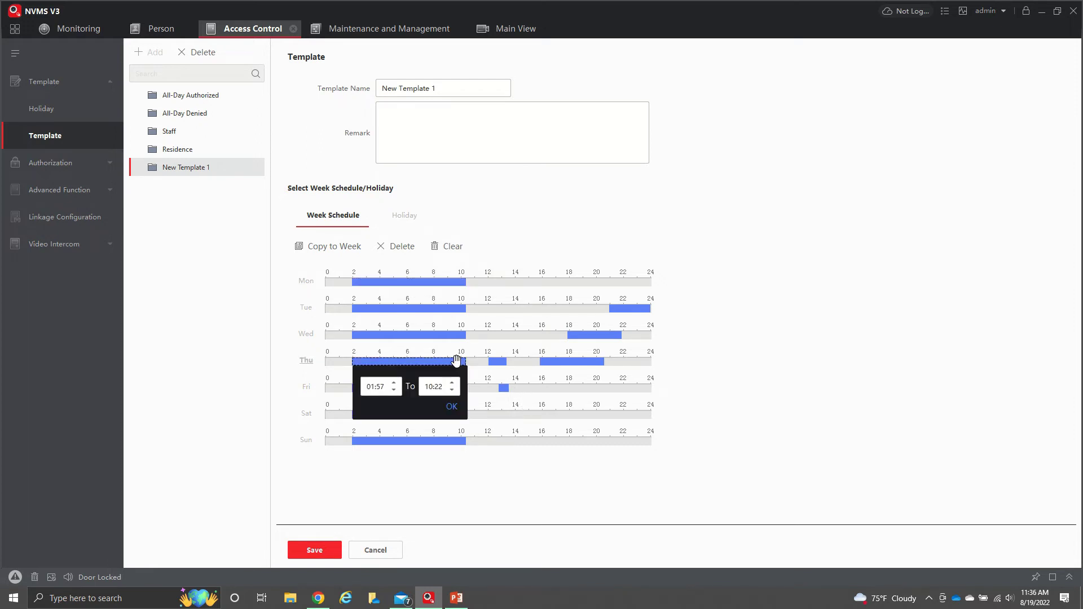
{"action": "left_click", "coordinate": [452, 390]}
{"action": "double_click", "coordinate": [437, 387]}
{"action": "left_click", "coordinate": [452, 384]}
{"action": "left_click", "coordinate": [451, 407]}
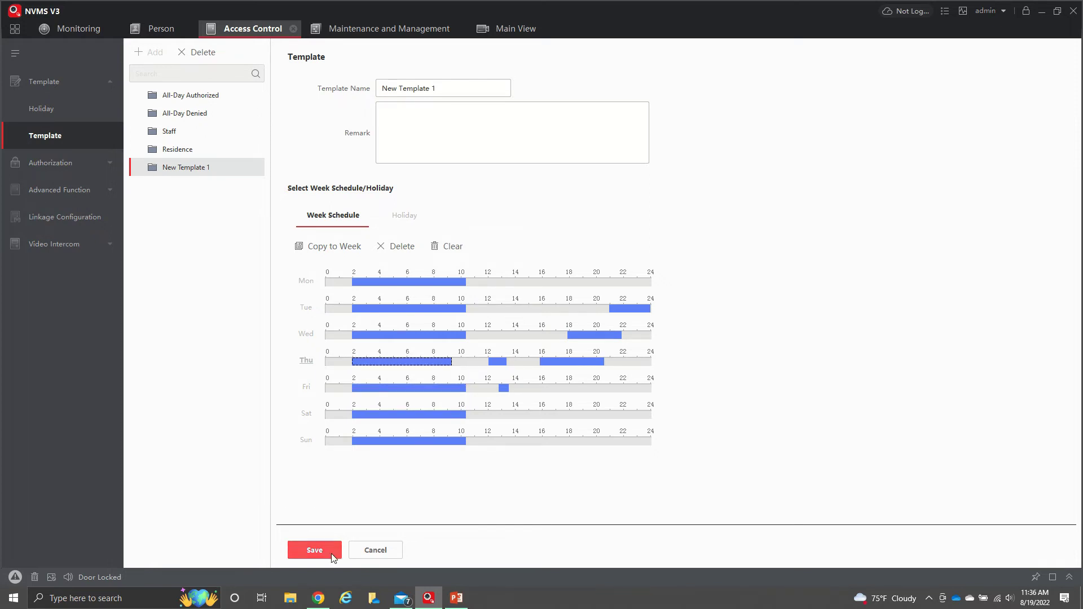
Discard New Template 1 and compare Staff with Residence's 6–19 daily schedule
{"action": "left_click", "coordinate": [383, 552]}
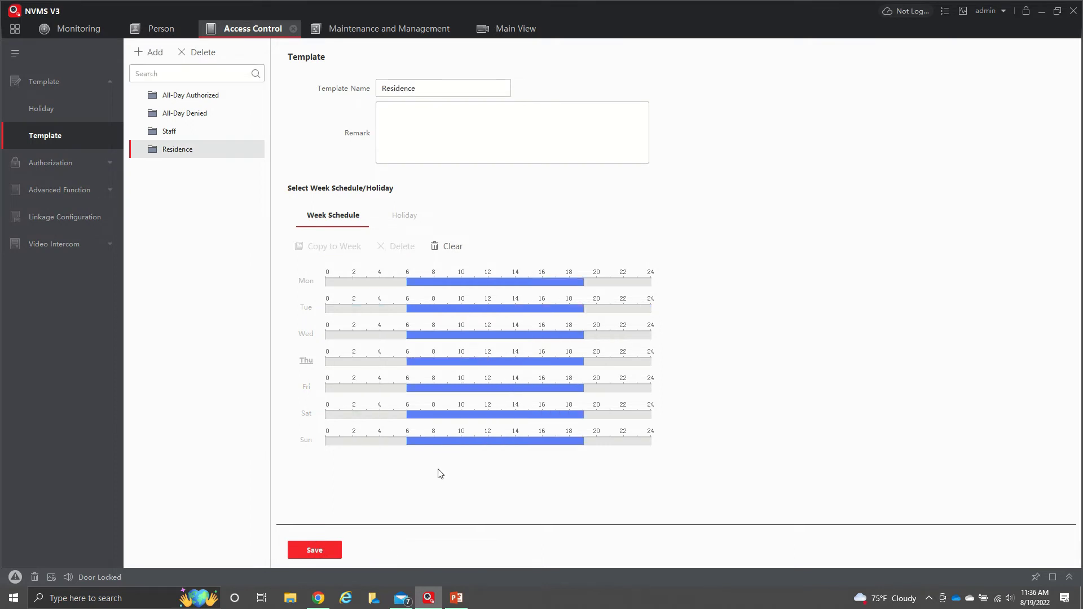
{"action": "left_click", "coordinate": [180, 133]}
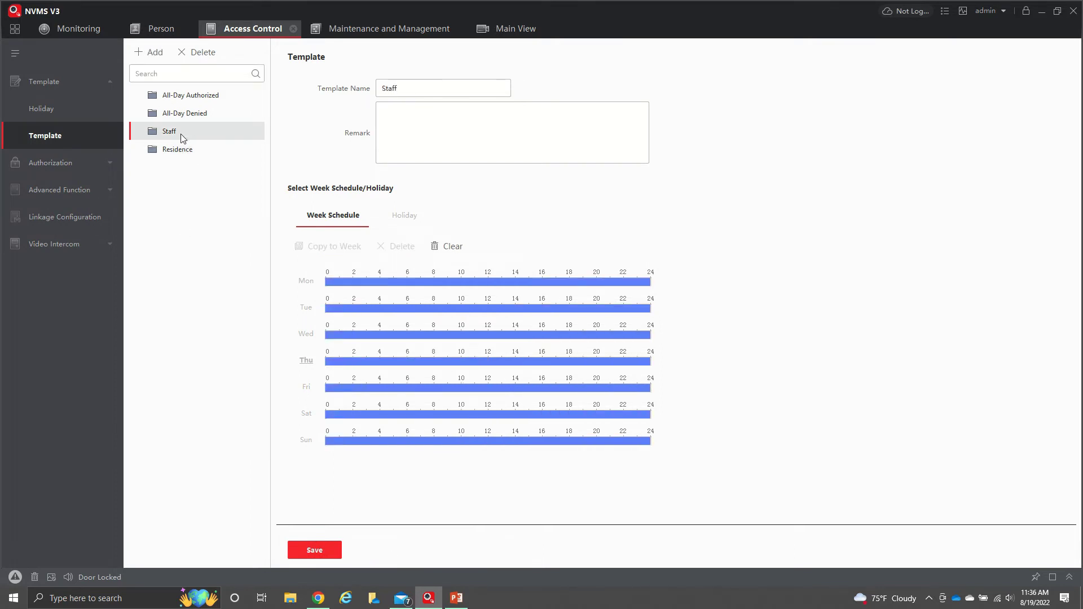
{"action": "left_click", "coordinate": [177, 149]}
{"action": "left_click", "coordinate": [185, 133]}
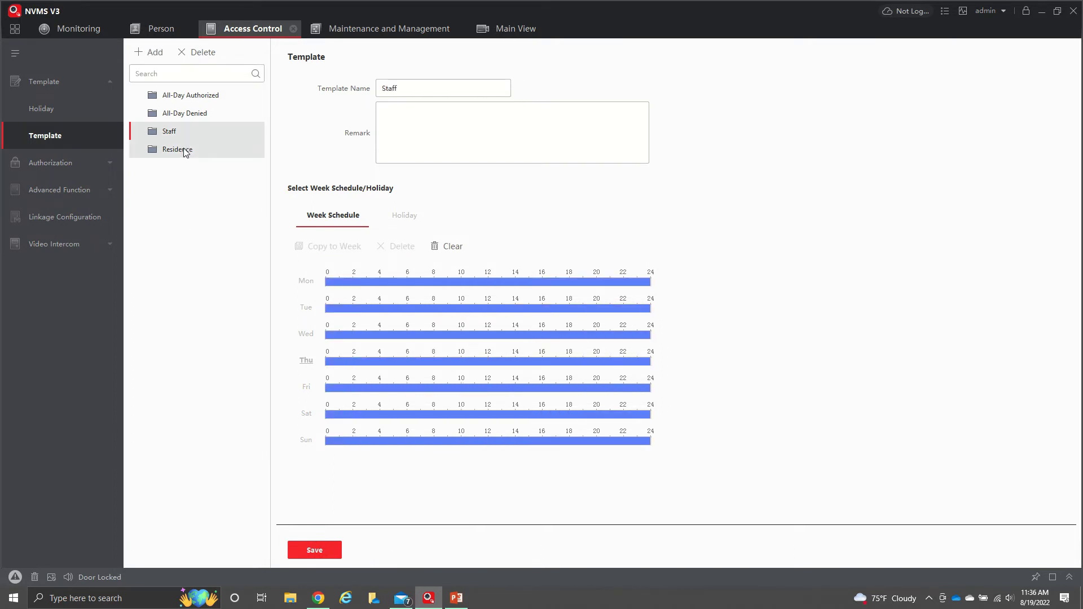
{"action": "left_click", "coordinate": [186, 150]}
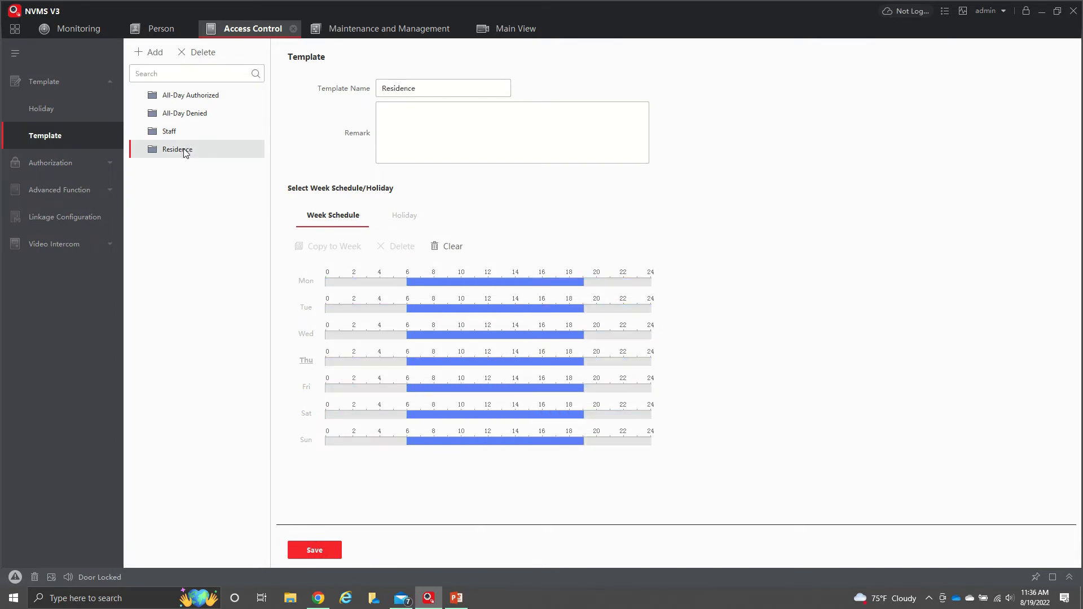
Open the holiday settings and clear the pool closed holiday's time duration
{"action": "left_click", "coordinate": [68, 110]}
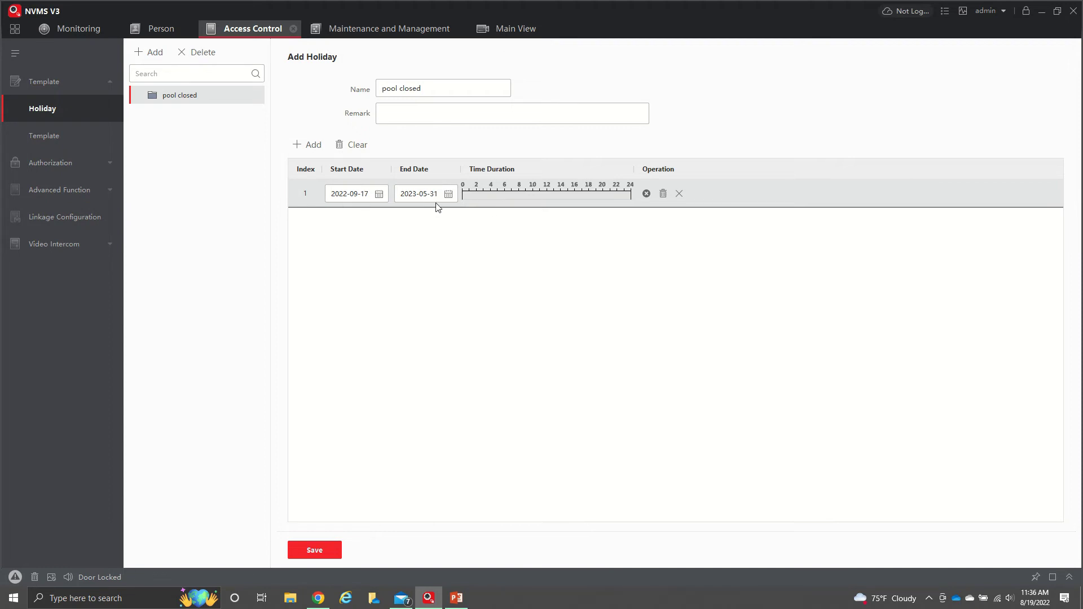
{"action": "left_click_drag", "start_coordinate": [531, 195], "coordinate": [536, 195]}
{"action": "left_click", "coordinate": [663, 194]}
{"action": "left_click", "coordinate": [75, 162]}
Create access group test1 on the Staff template with the second staff member, Door1 and Door2
{"action": "left_click", "coordinate": [84, 141]}
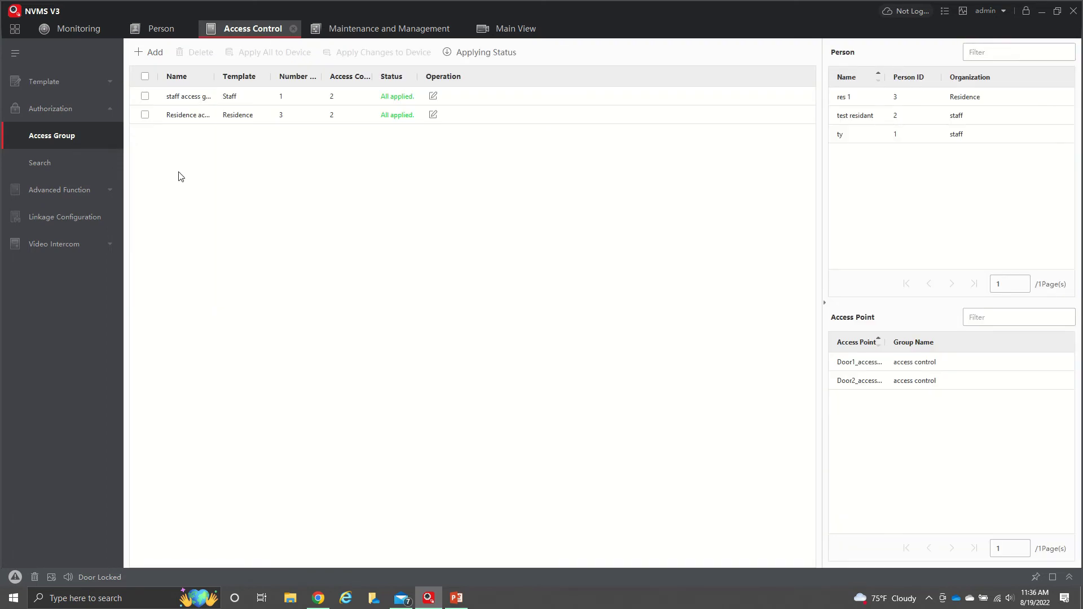
{"action": "left_click", "coordinate": [153, 52]}
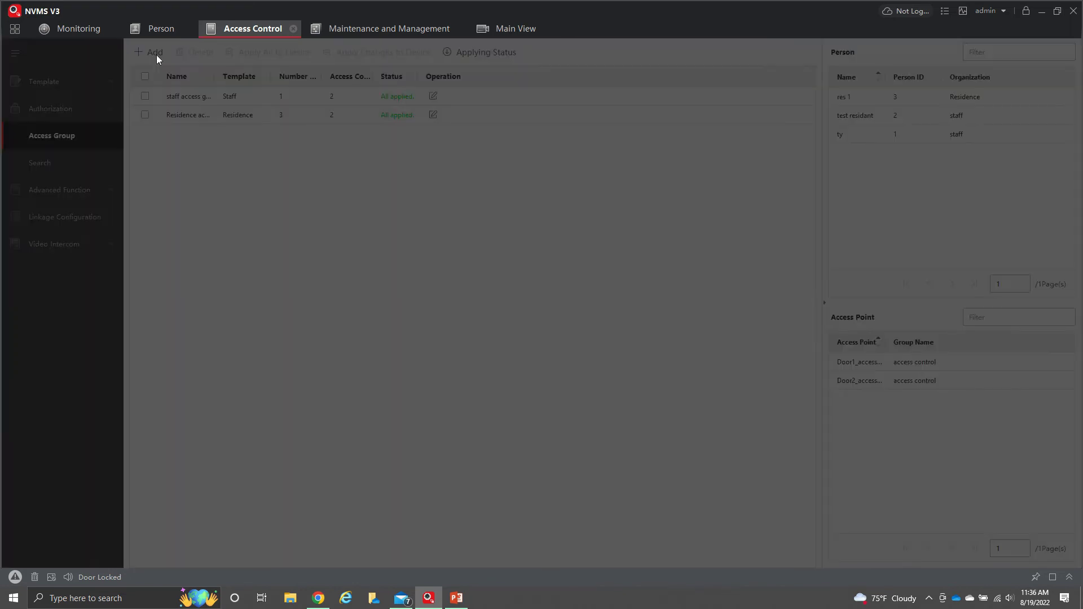
{"action": "left_click", "coordinate": [867, 85]}
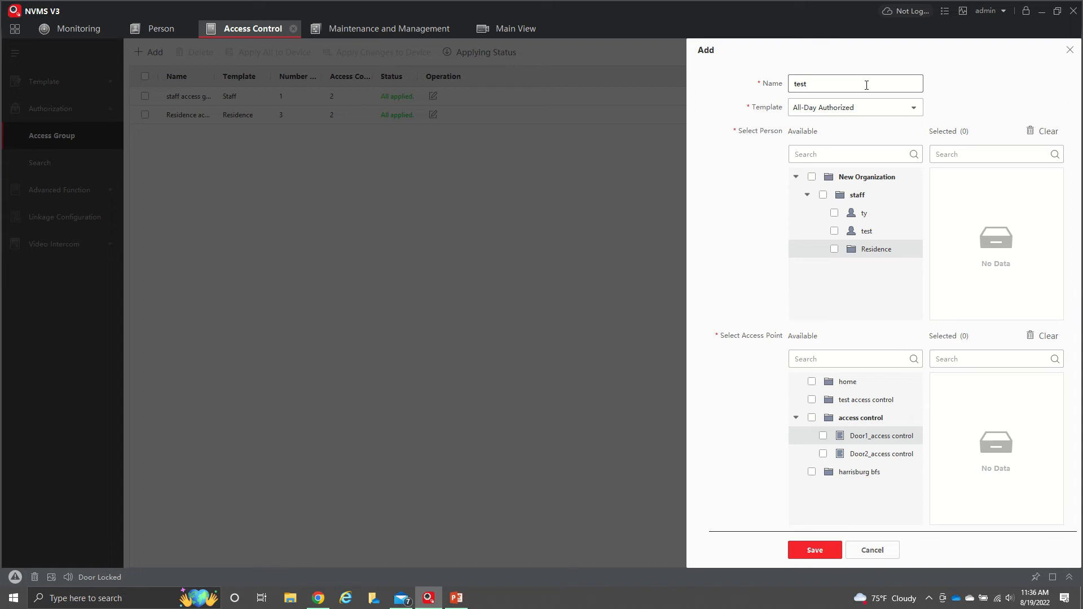
{"action": "left_click", "coordinate": [886, 109]}
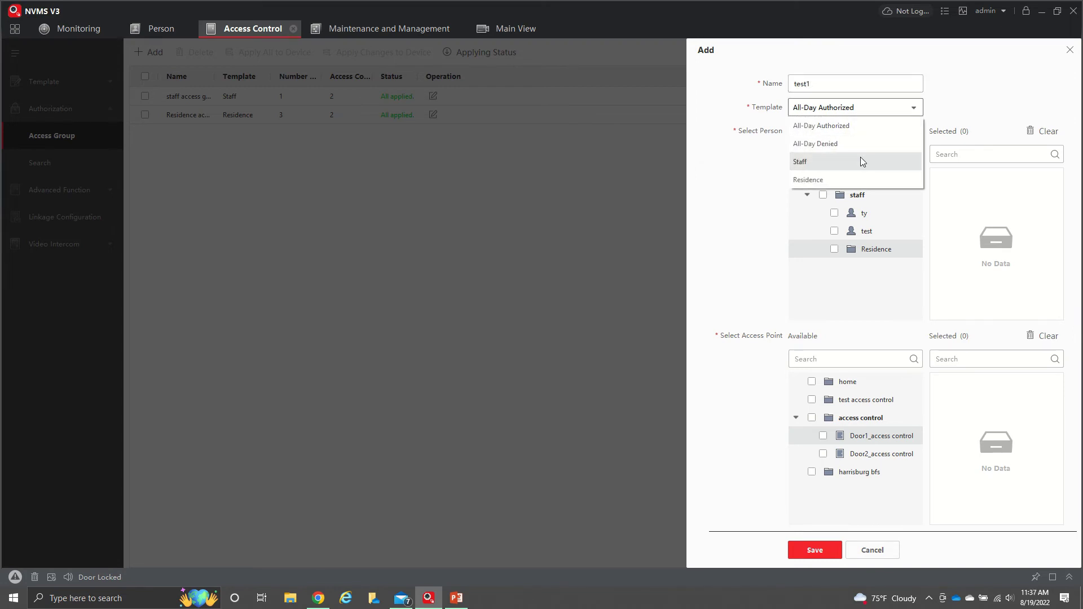
{"action": "left_click", "coordinate": [861, 162]}
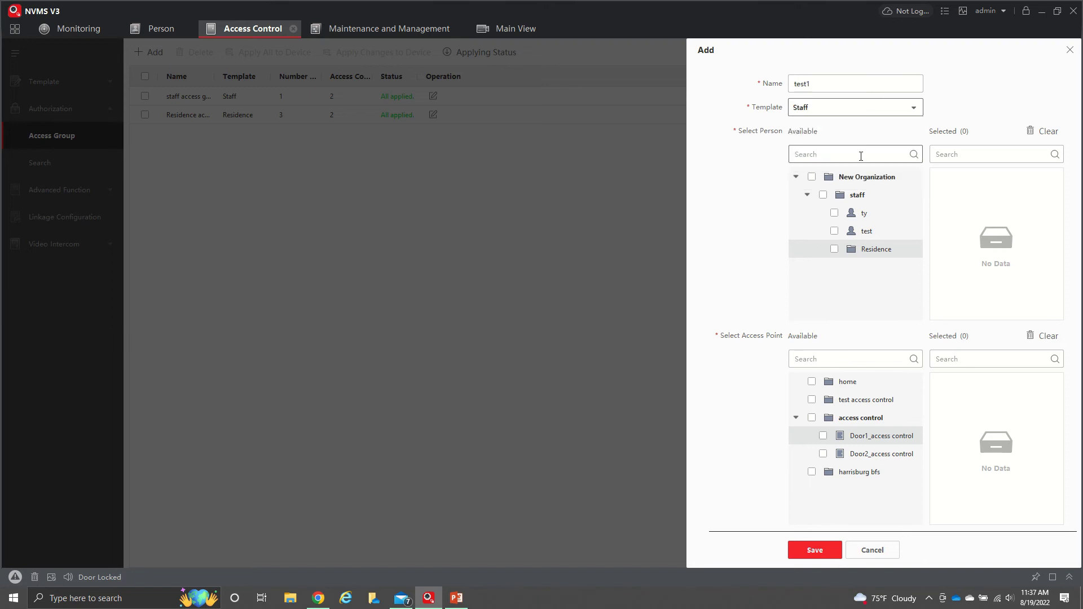
{"action": "left_click", "coordinate": [835, 215]}
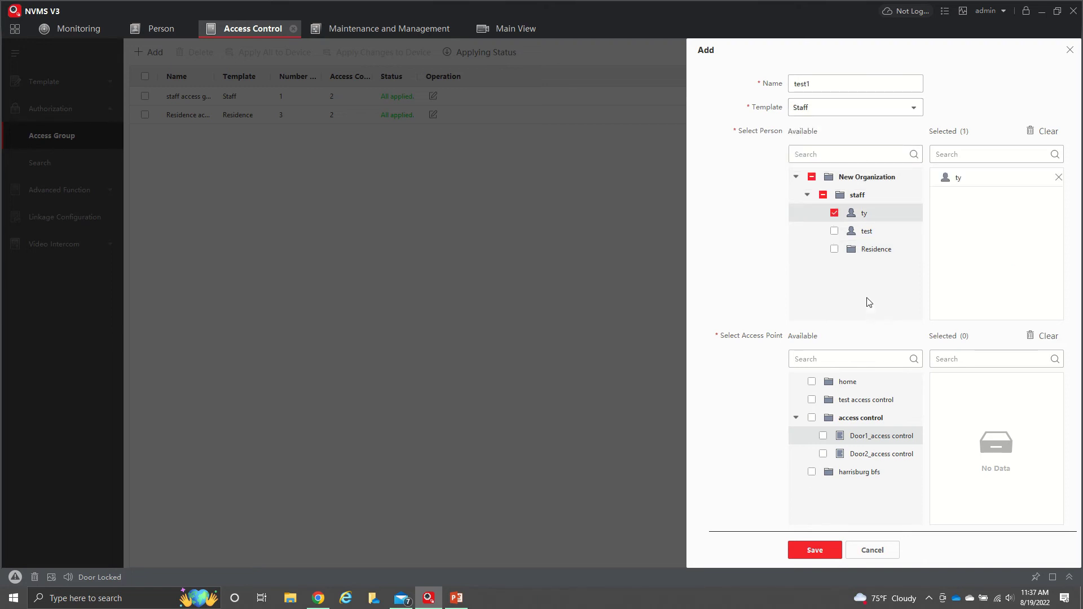
{"action": "left_click", "coordinate": [835, 232]}
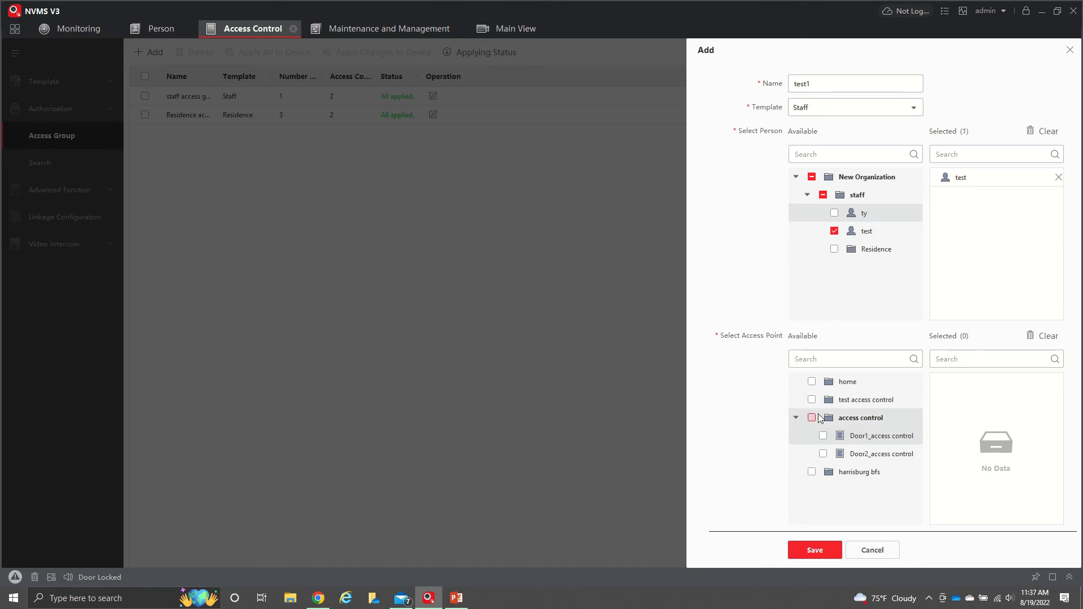
{"action": "left_click", "coordinate": [823, 438]}
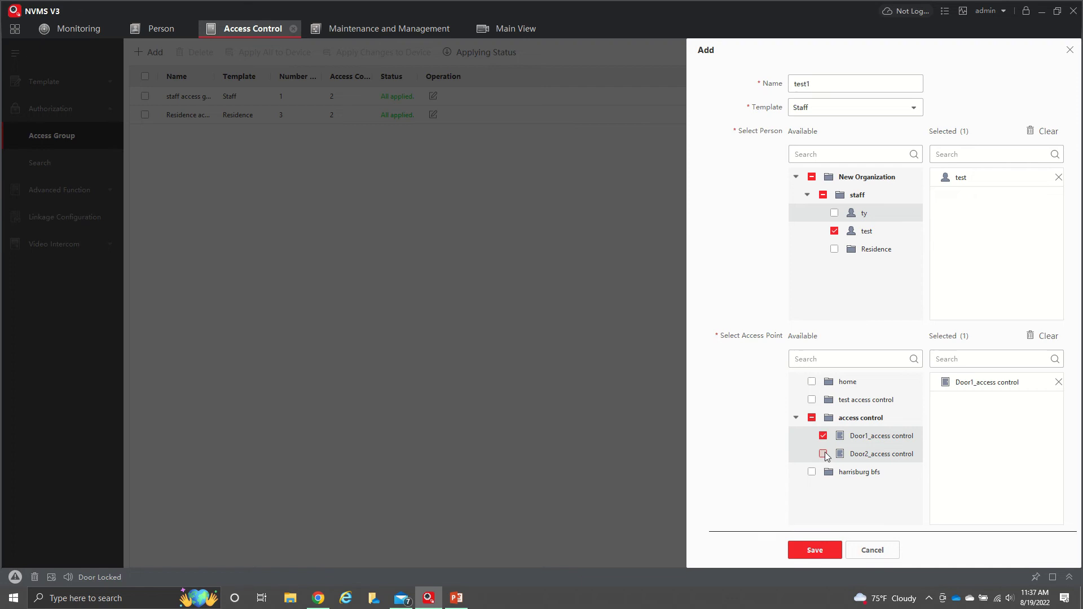
{"action": "left_click", "coordinate": [824, 453]}
{"action": "left_click", "coordinate": [823, 557]}
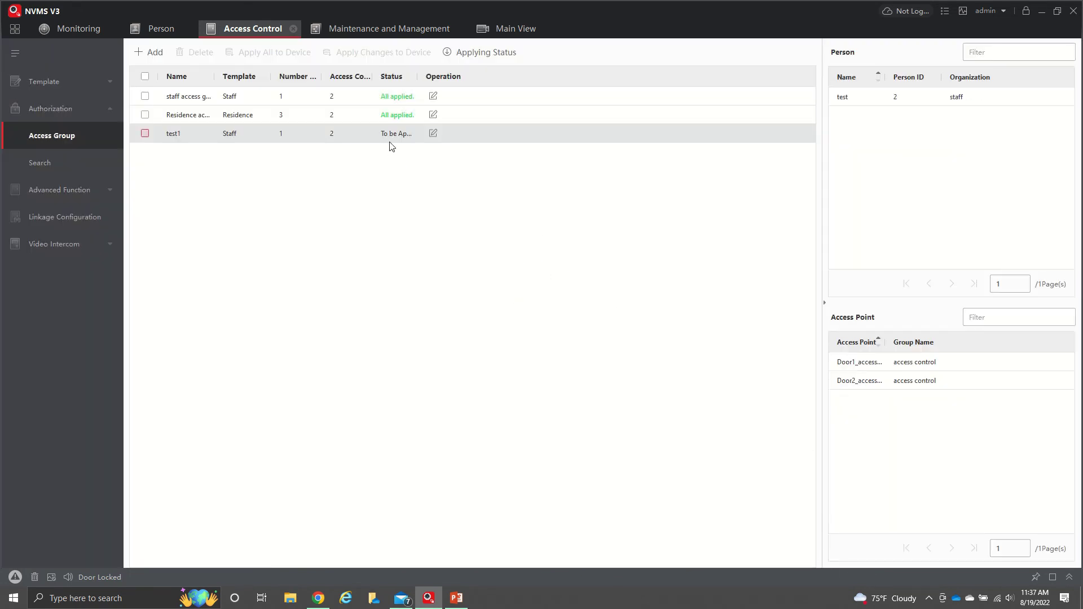
Apply the test1 access group to the device and close the applying status report
{"action": "left_click_drag", "start_coordinate": [416, 81], "coordinate": [433, 80]}
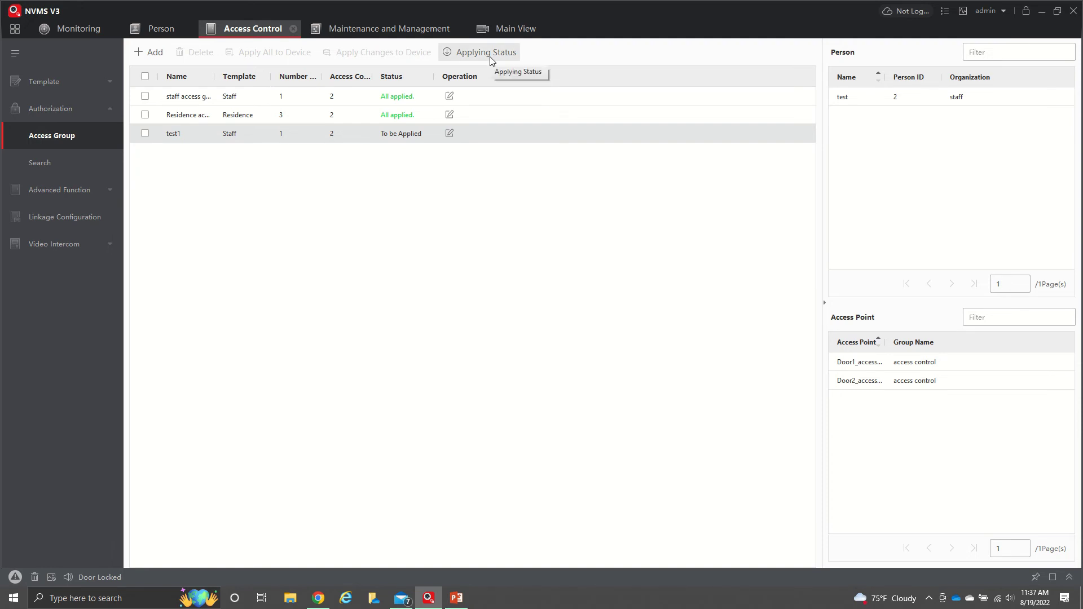
{"action": "left_click", "coordinate": [145, 134]}
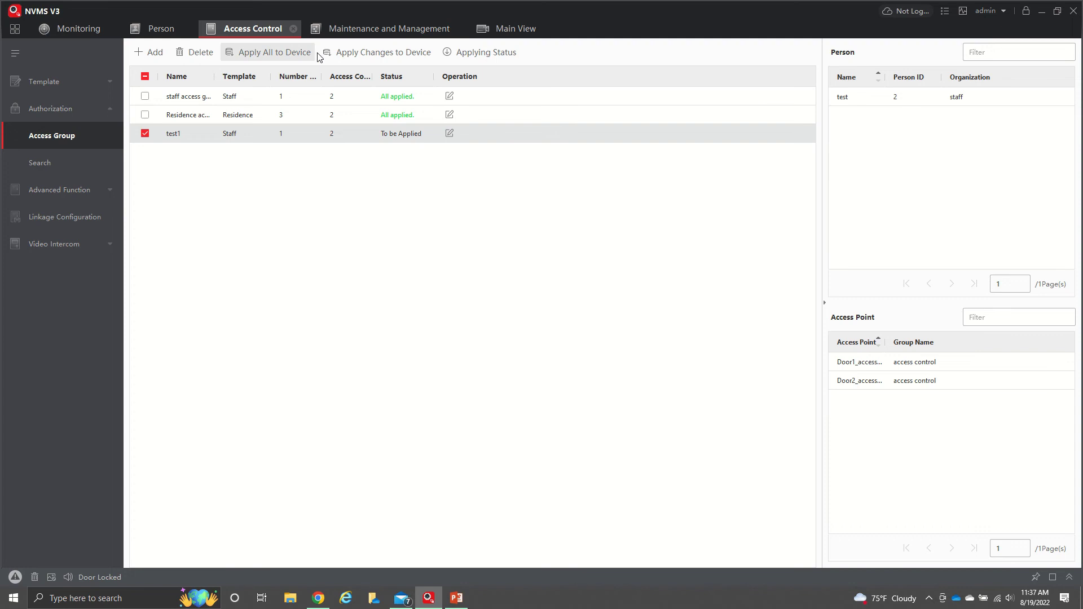
{"action": "left_click", "coordinate": [381, 56]}
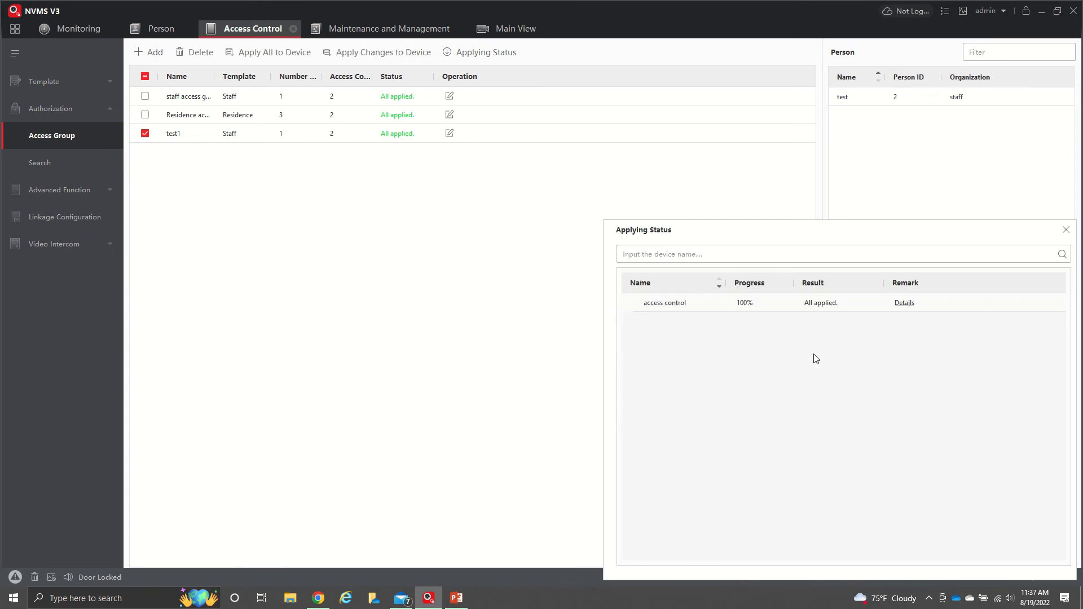
{"action": "left_click", "coordinate": [1067, 230]}
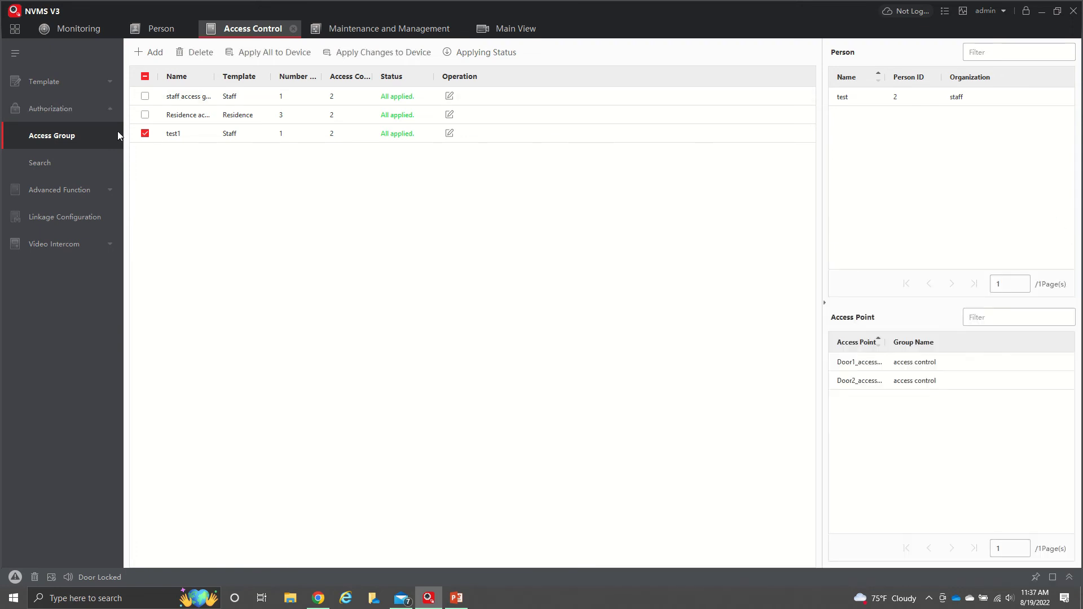
{"action": "left_click", "coordinate": [157, 29]}
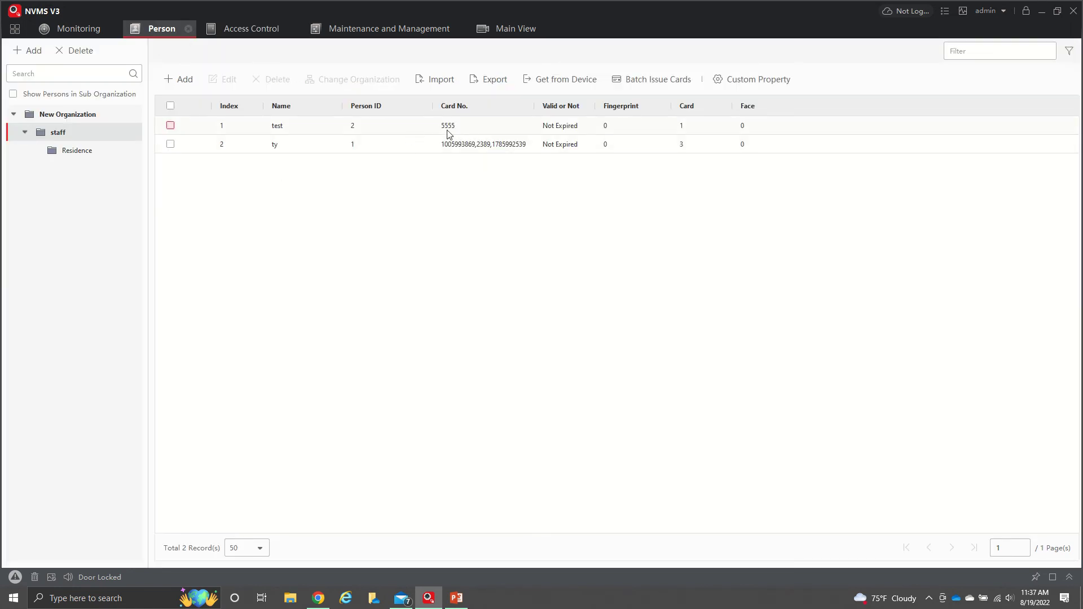
Return to Access Control and toggle the Template and Authorization sidebar sections
{"action": "left_click", "coordinate": [252, 34]}
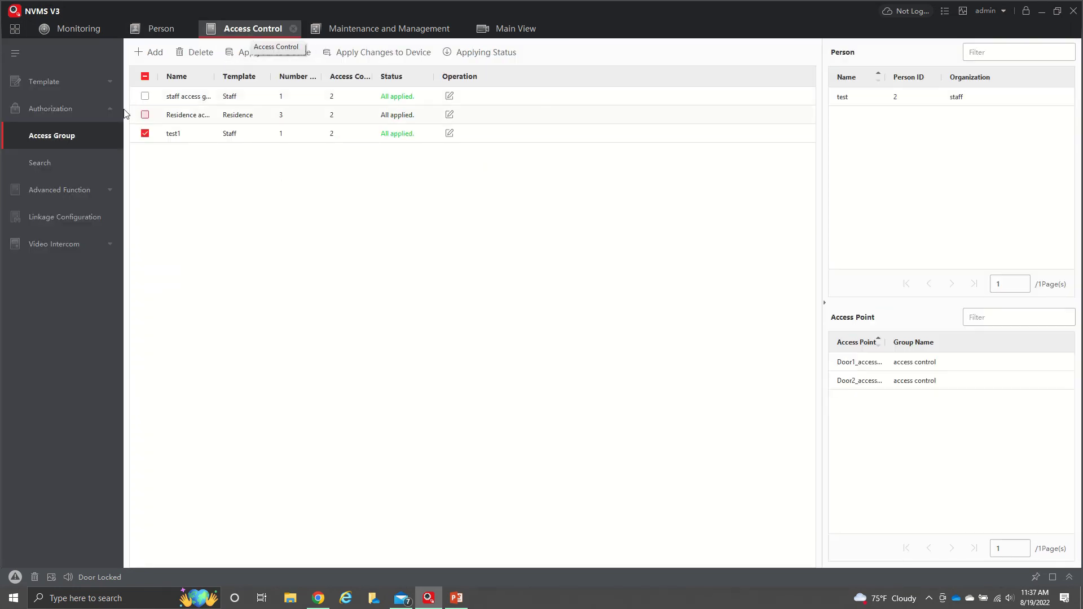
{"action": "left_click", "coordinate": [67, 83]}
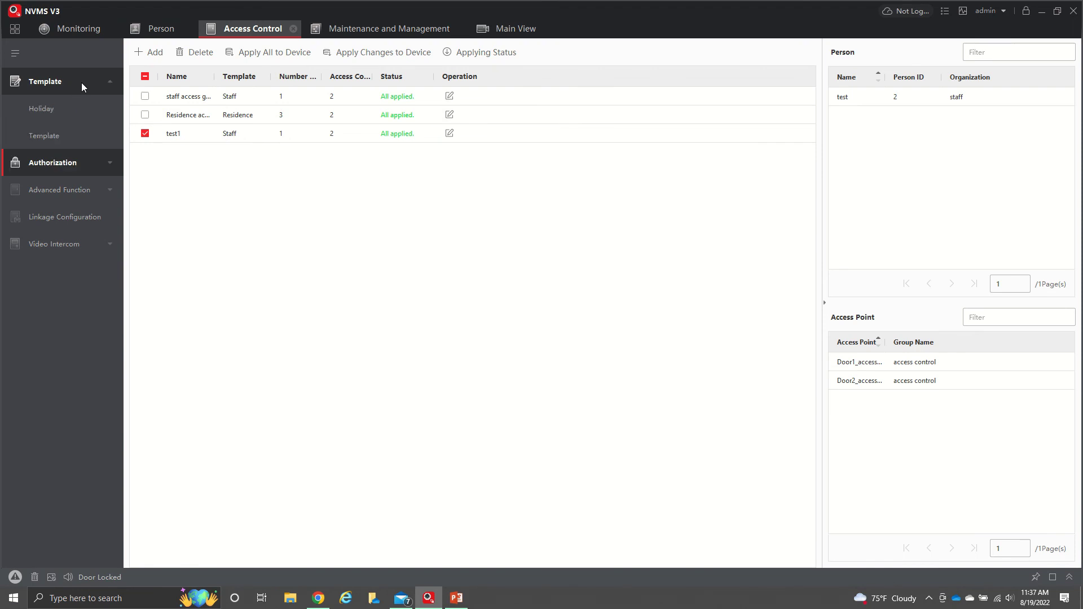
{"action": "left_click", "coordinate": [110, 79]}
{"action": "left_click", "coordinate": [114, 110]}
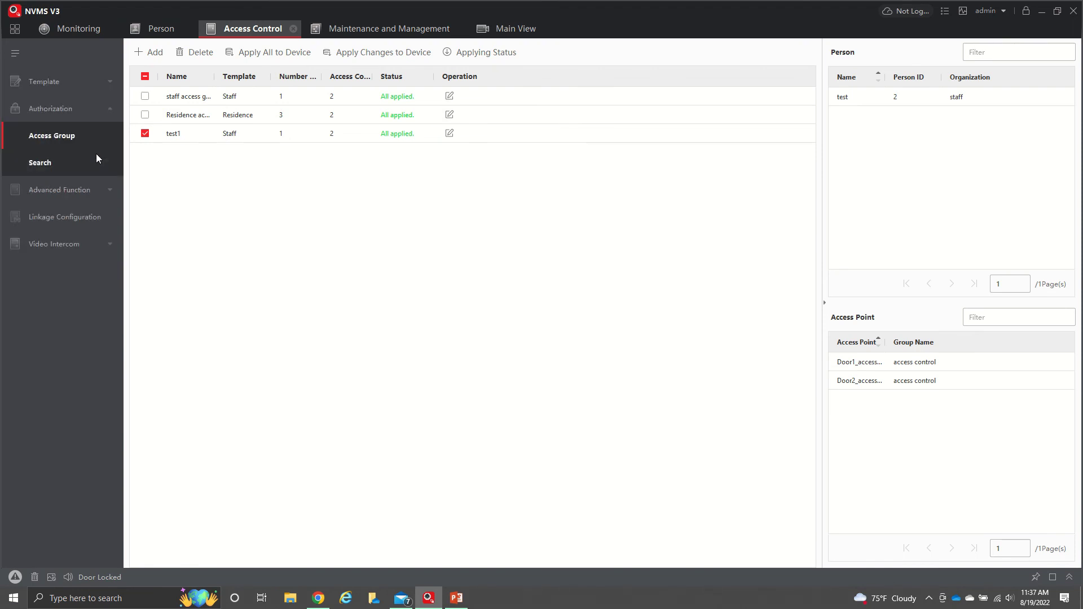
{"action": "left_click", "coordinate": [108, 113]}
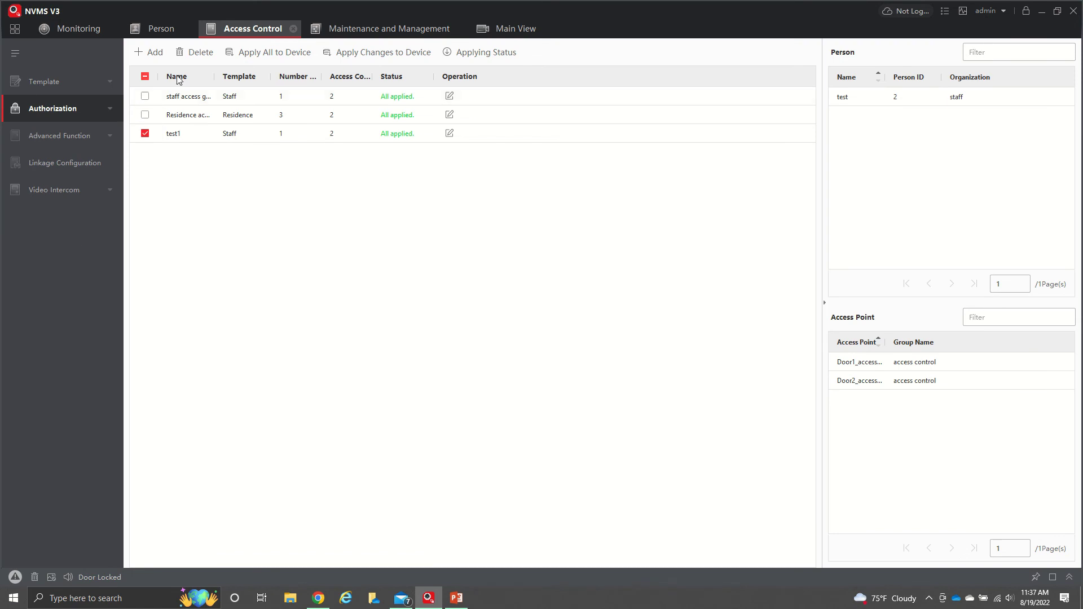
In Monitoring, check card 5555's authentication-passed event at Door1 and view the live front-door camera
{"action": "left_click", "coordinate": [100, 32]}
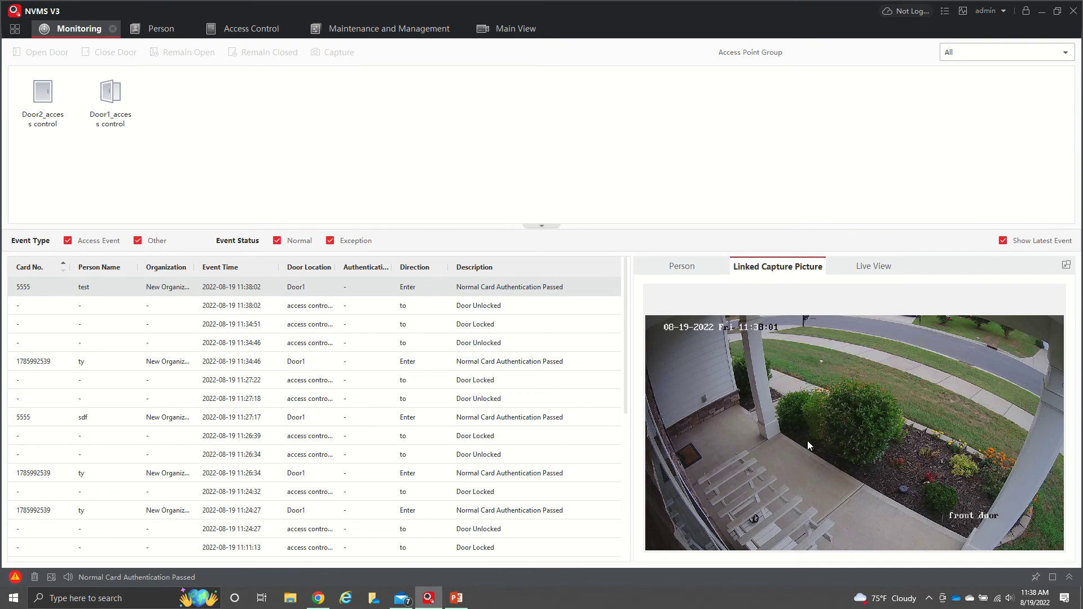
{"action": "left_click", "coordinate": [501, 307]}
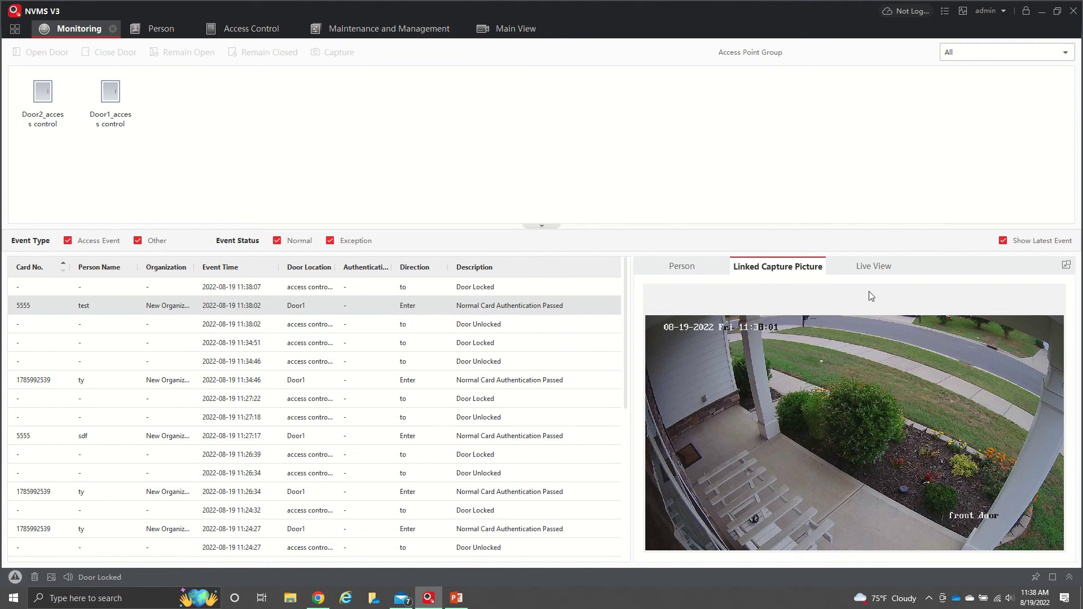
{"action": "left_click", "coordinate": [881, 269]}
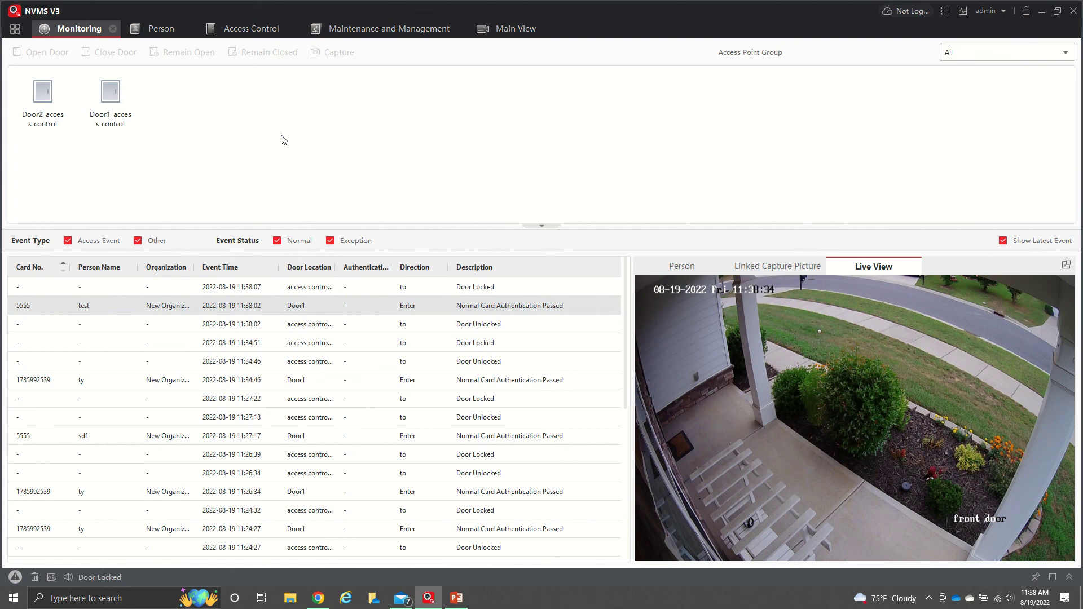
Return to Access Control and expand the Authorization and Template sections in the sidebar
{"action": "left_click", "coordinate": [237, 31]}
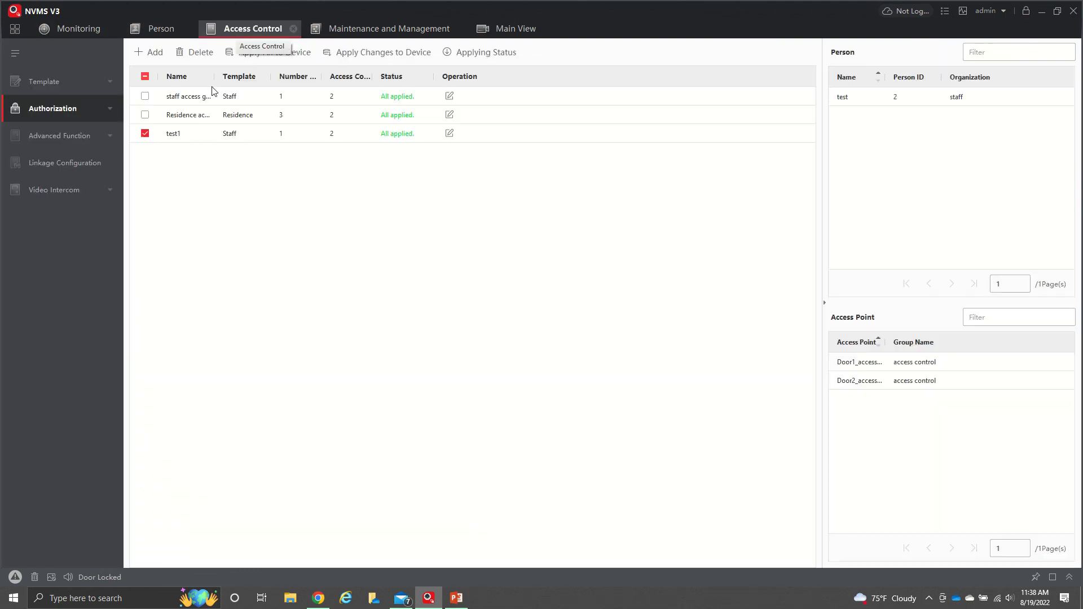
{"action": "left_click", "coordinate": [104, 110]}
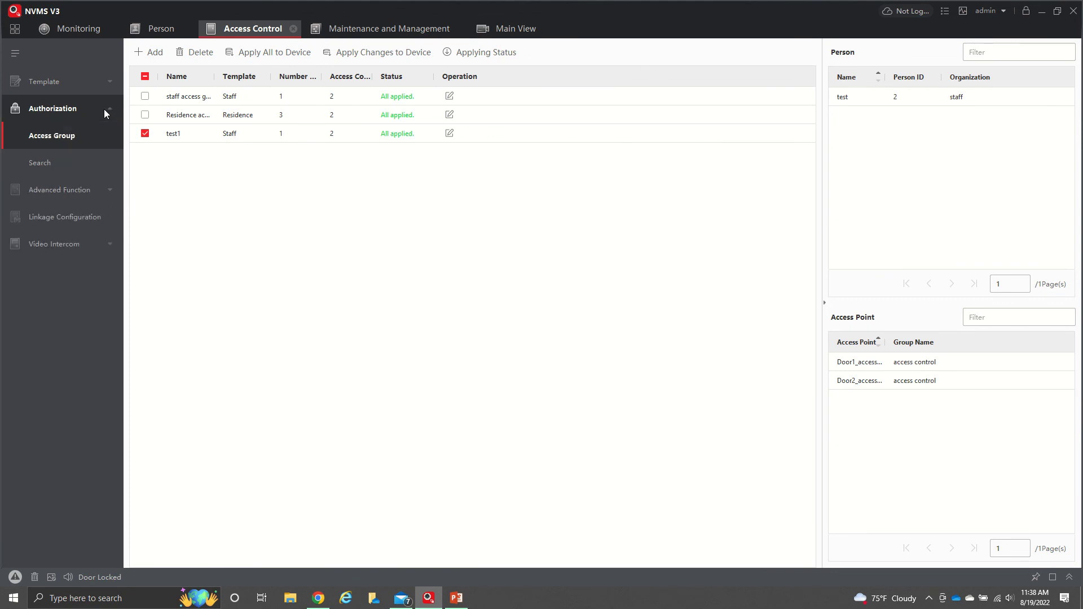
{"action": "left_click", "coordinate": [103, 87]}
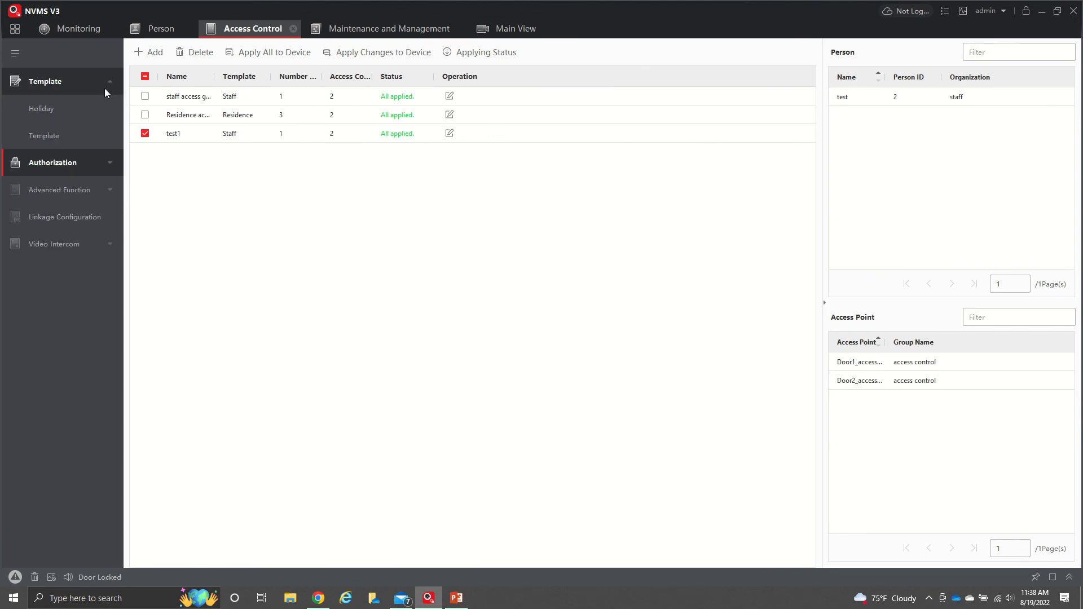